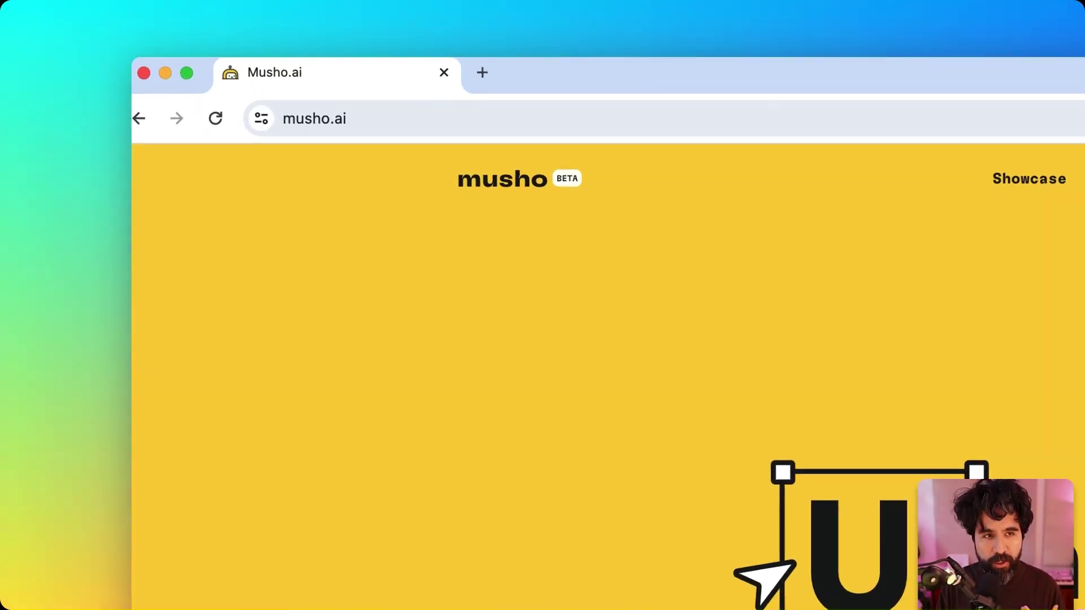
Browse the musho.ai feature cards and open the Musho AI plugin's Figma Community page
{"action": "scroll", "coordinate": [882, 593], "scroll_direction": "down", "scroll_amount": 10}
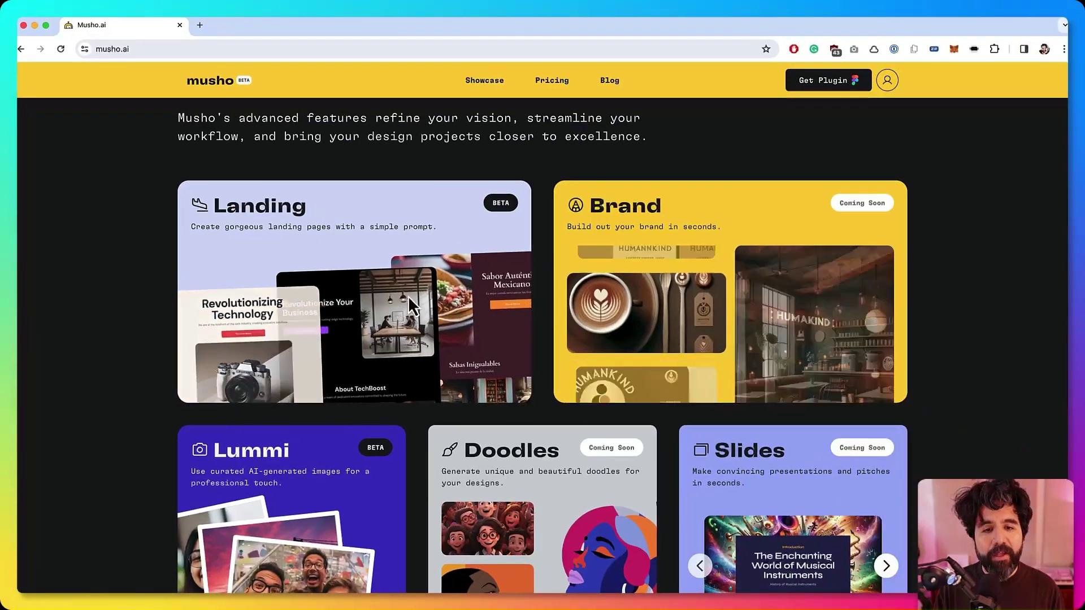
{"action": "scroll", "coordinate": [415, 292], "scroll_direction": "down", "scroll_amount": 2}
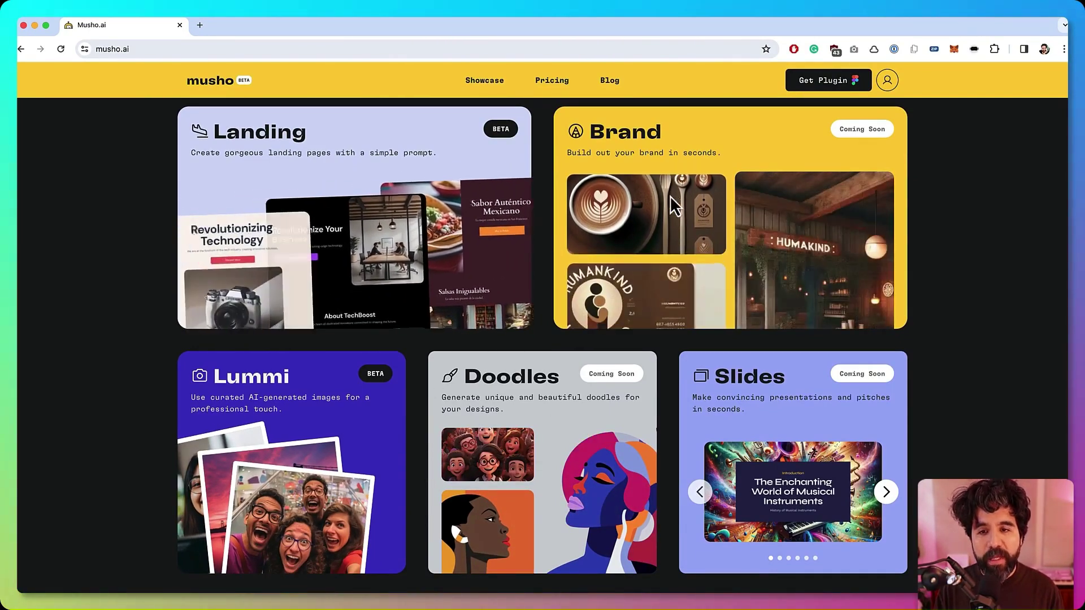
{"action": "scroll", "coordinate": [671, 196], "scroll_direction": "down", "scroll_amount": 1}
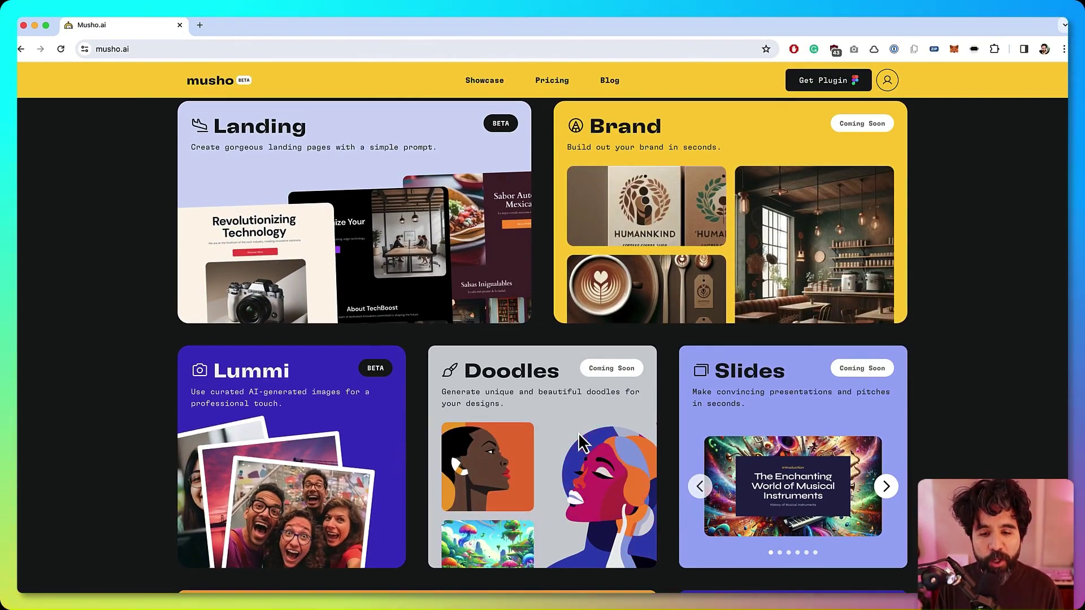
{"action": "scroll", "coordinate": [579, 435], "scroll_direction": "down", "scroll_amount": 2}
{"action": "scroll", "coordinate": [754, 387], "scroll_direction": "down", "scroll_amount": 1}
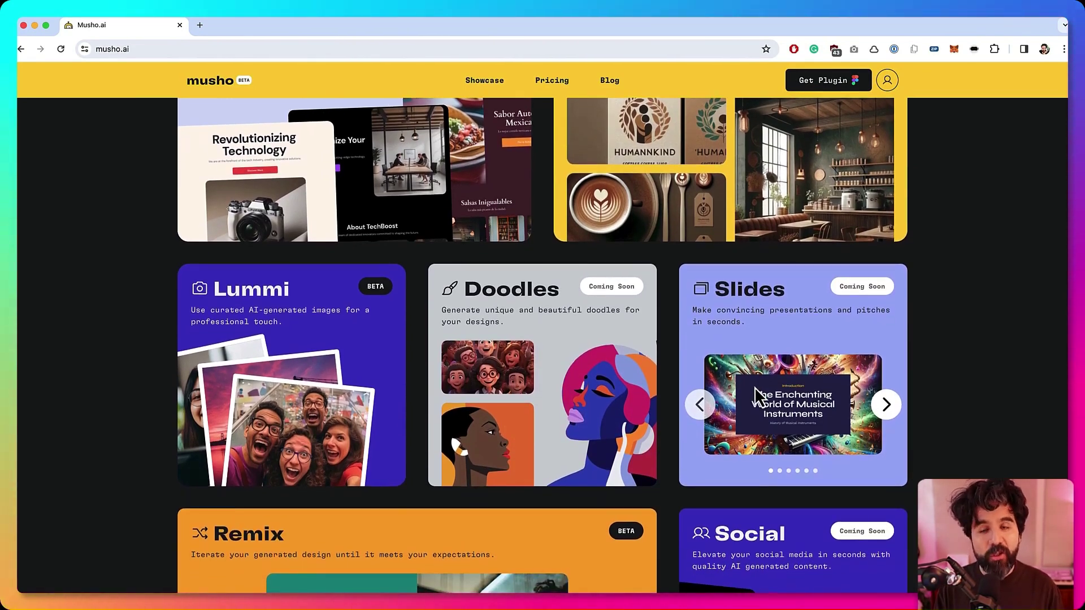
{"action": "scroll", "coordinate": [754, 388], "scroll_direction": "down", "scroll_amount": 5}
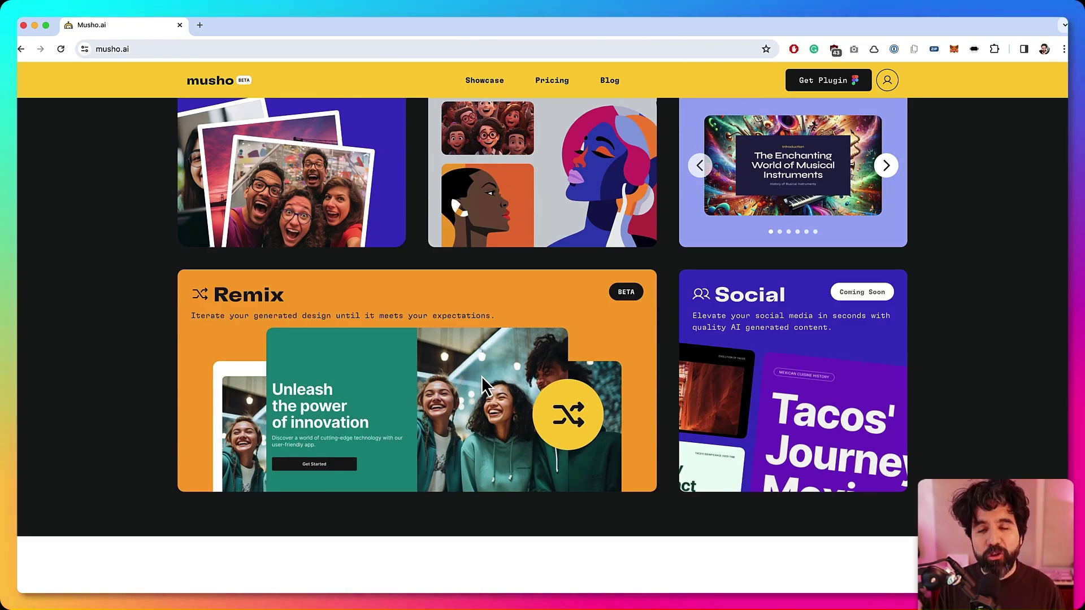
{"action": "scroll", "coordinate": [481, 375], "scroll_direction": "down", "scroll_amount": 7}
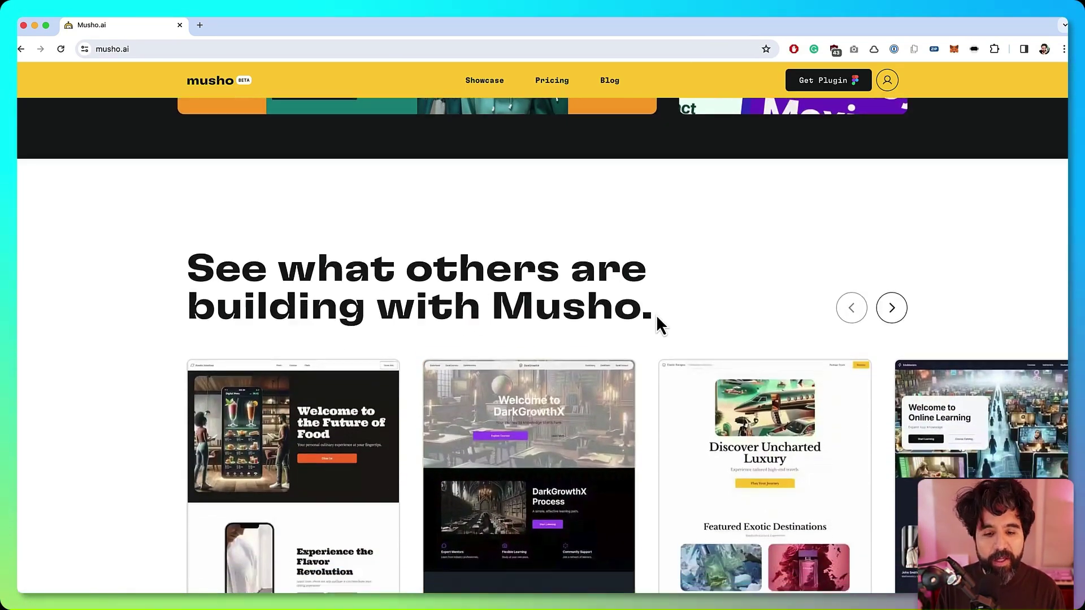
{"action": "scroll", "coordinate": [656, 314], "scroll_direction": "down", "scroll_amount": 6}
{"action": "scroll", "coordinate": [656, 322], "scroll_direction": "up", "scroll_amount": 10}
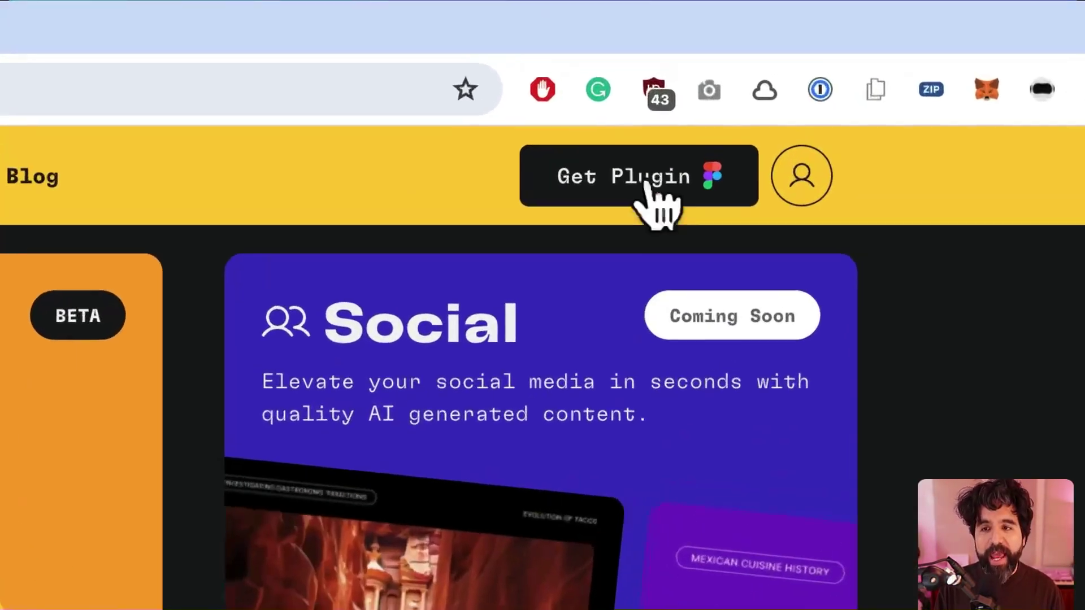
{"action": "left_click", "coordinate": [783, 112]}
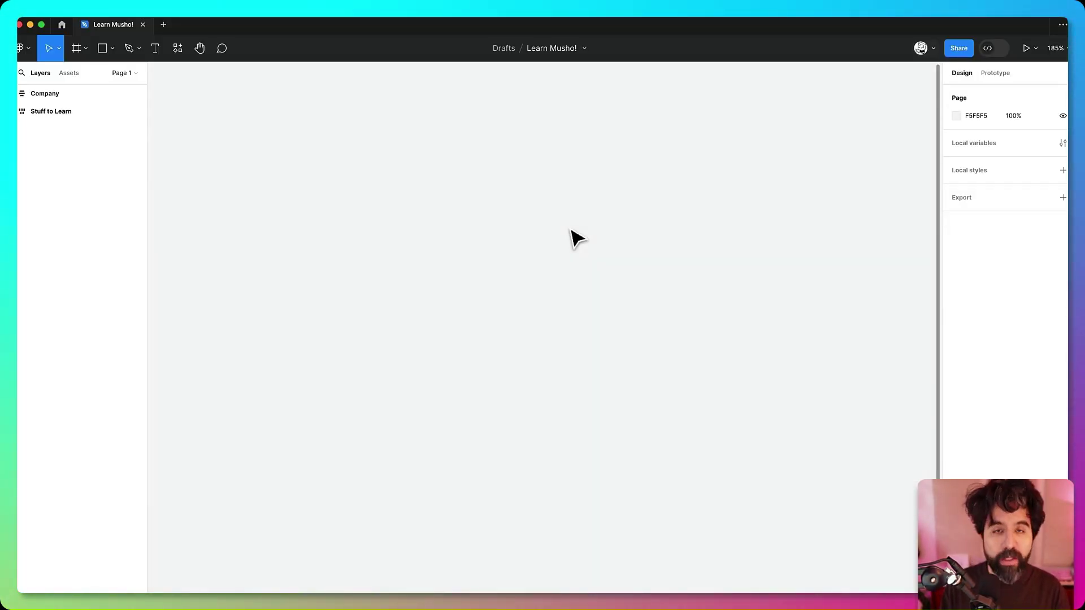
Run the Musho AI plugin by searching 'musho' in Quick Actions
{"action": "key", "text": "super+slash"}
{"action": "type", "text": "musho"}
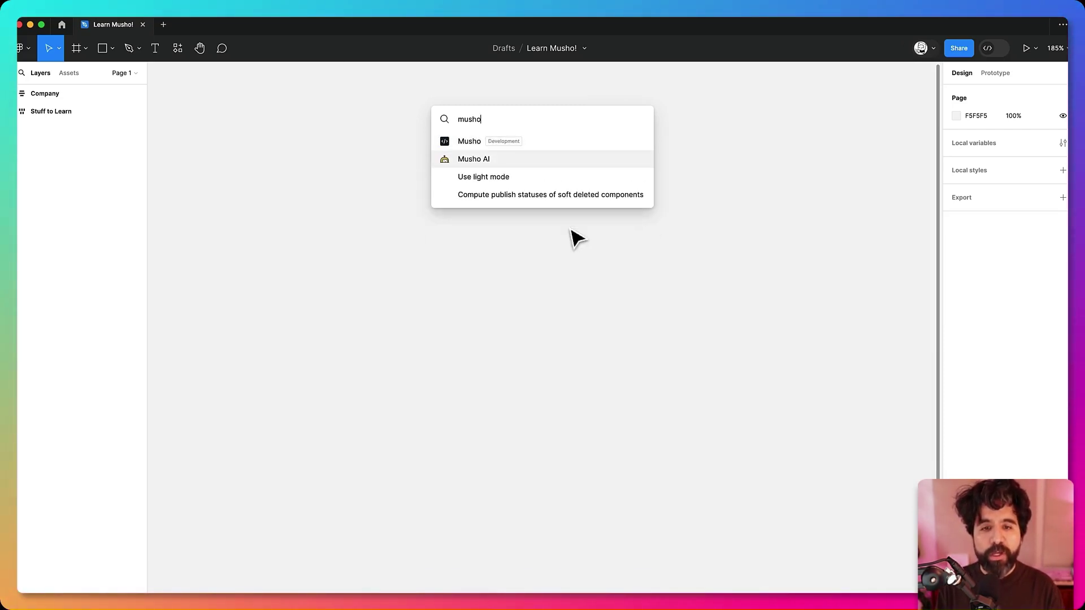
{"action": "key", "text": "Return"}
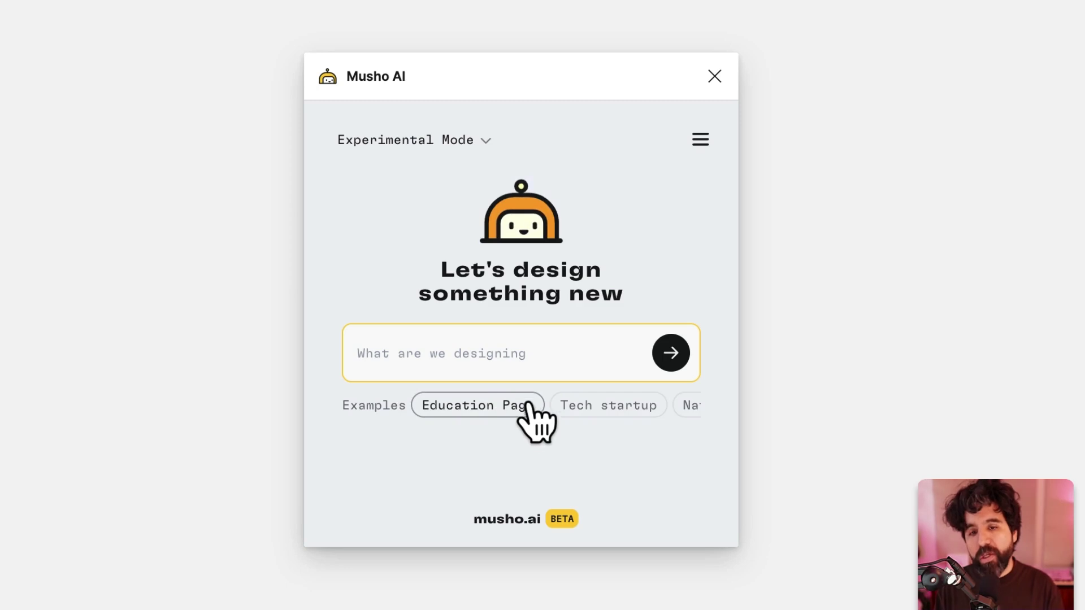
{"action": "left_click", "coordinate": [469, 142]}
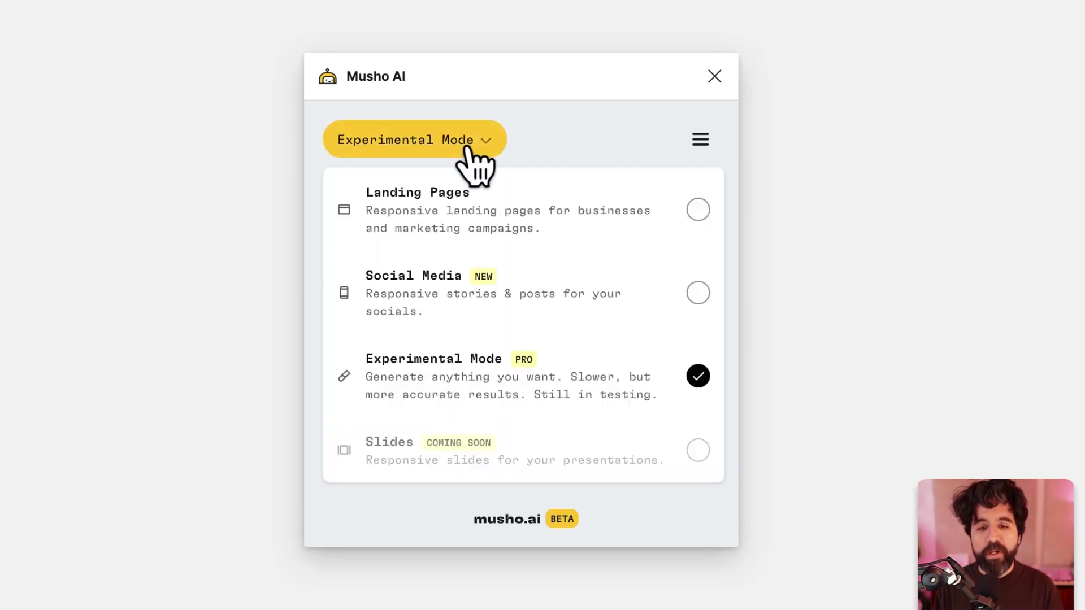
{"action": "left_click", "coordinate": [508, 229]}
{"action": "left_click", "coordinate": [418, 144]}
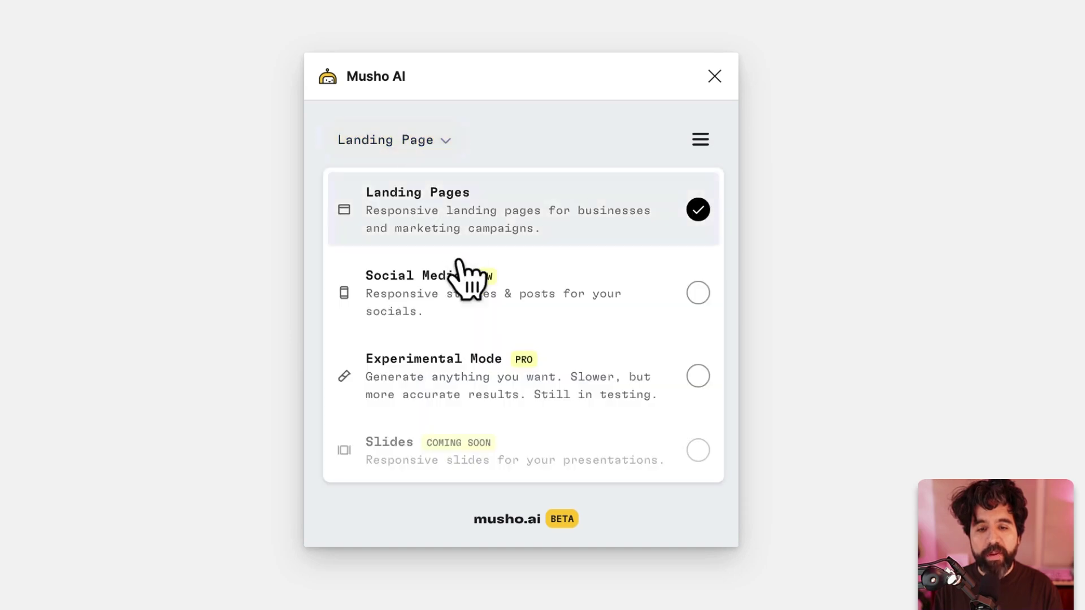
{"action": "left_click", "coordinate": [459, 294]}
{"action": "left_click", "coordinate": [420, 142]}
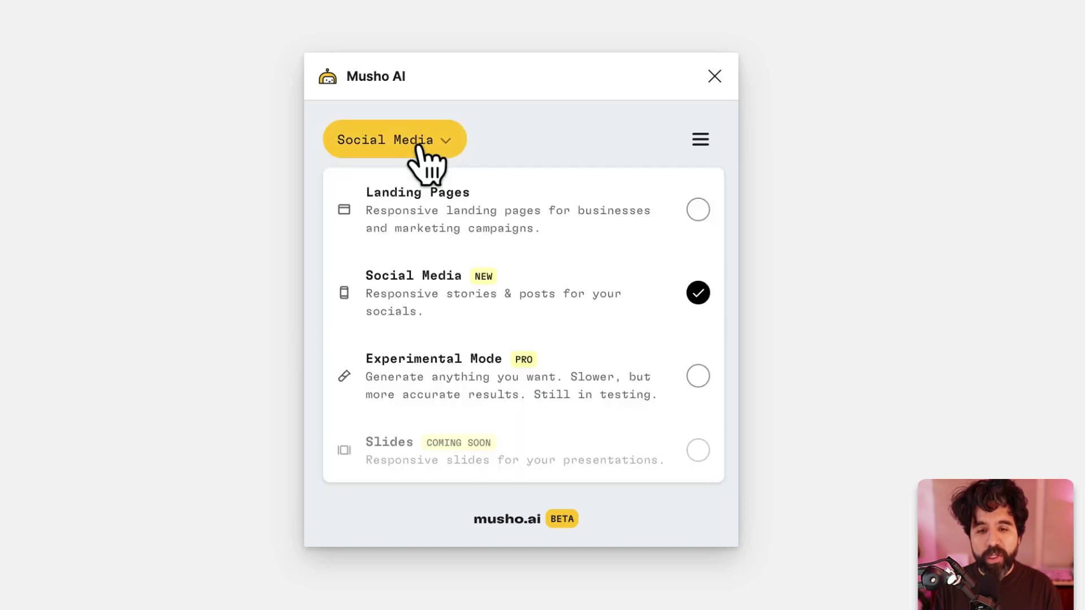
{"action": "left_click", "coordinate": [517, 385]}
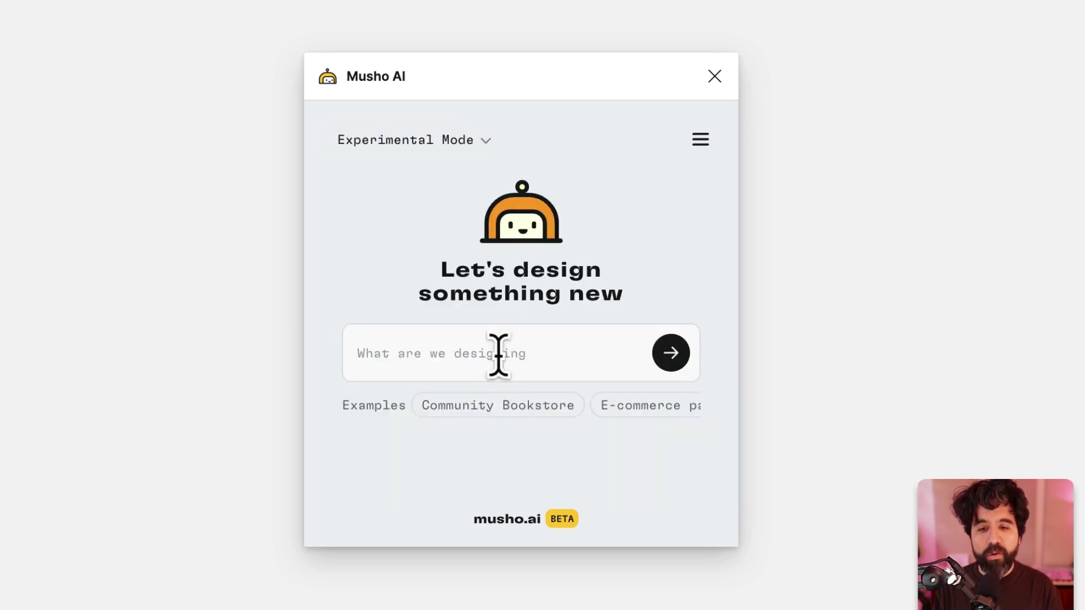
{"action": "left_click", "coordinate": [429, 147]}
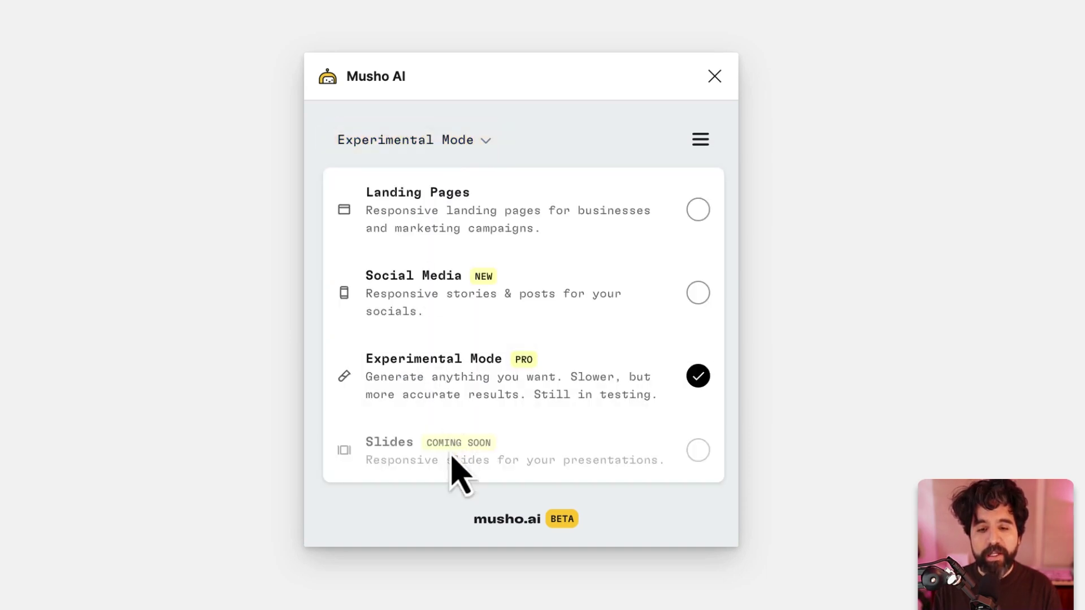
{"action": "left_click", "coordinate": [435, 145]}
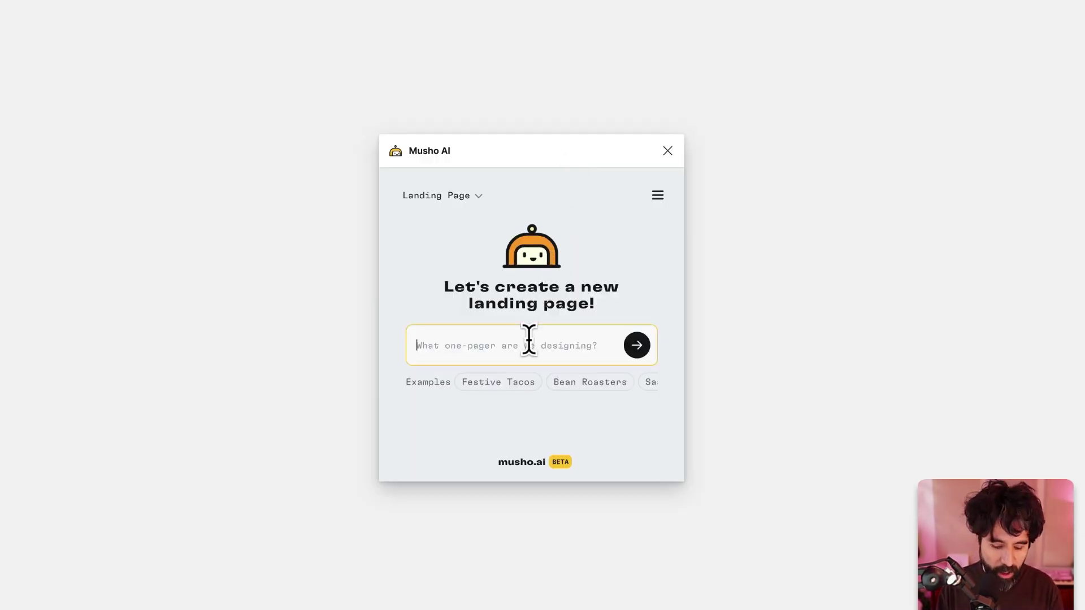
Paste the PixelCrafters UX/UI design studio brief into the Musho prompt and review it
{"action": "key", "text": "ctrl+v"}
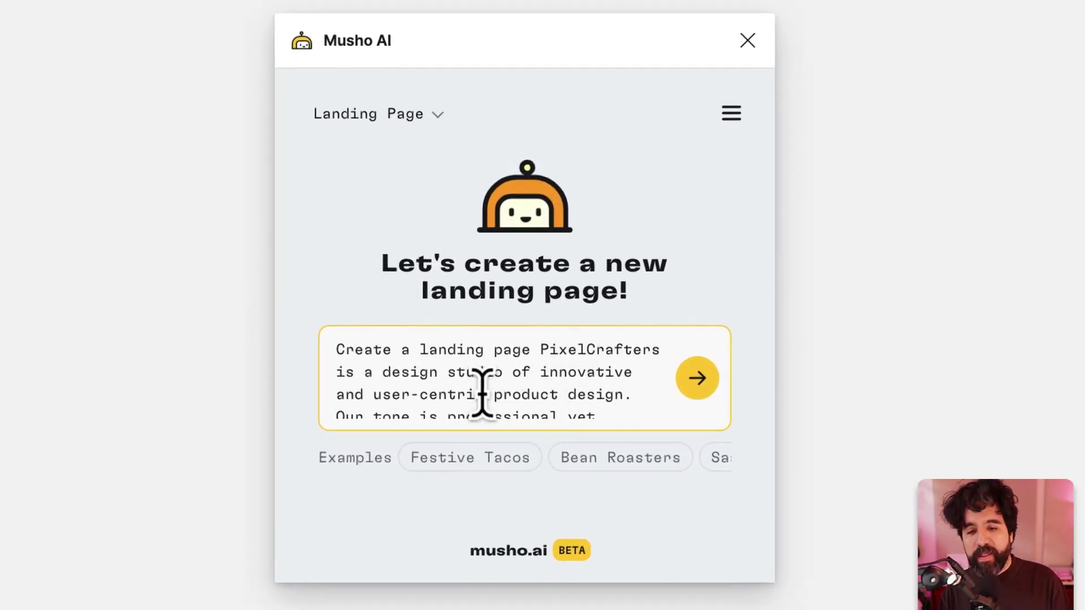
{"action": "scroll", "coordinate": [531, 387], "scroll_direction": "down", "scroll_amount": 2}
{"action": "scroll", "coordinate": [531, 389], "scroll_direction": "up", "scroll_amount": 2}
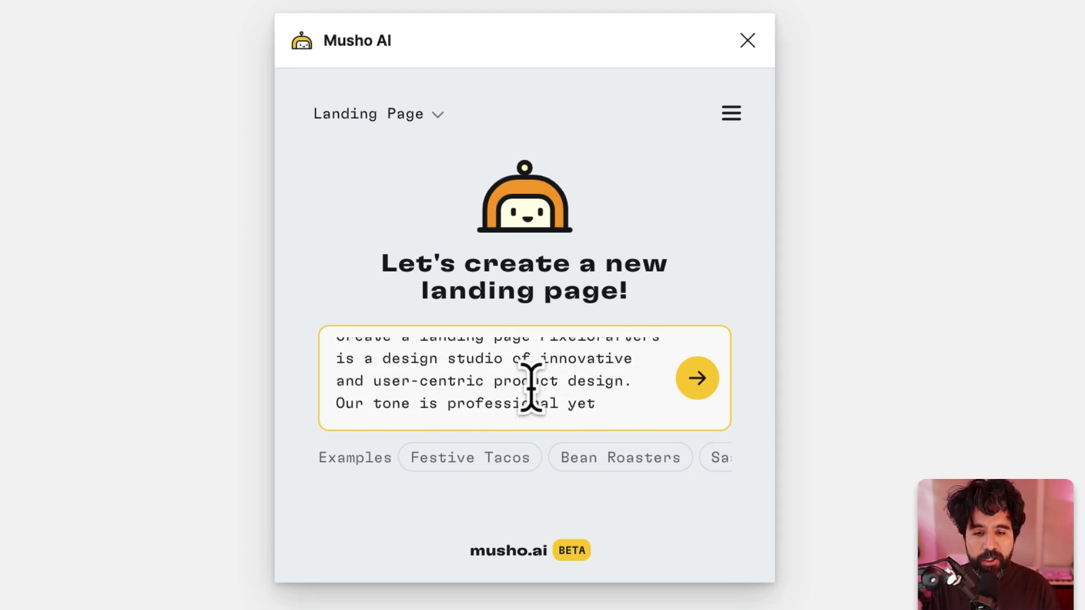
{"action": "scroll", "coordinate": [547, 398], "scroll_direction": "down", "scroll_amount": 3}
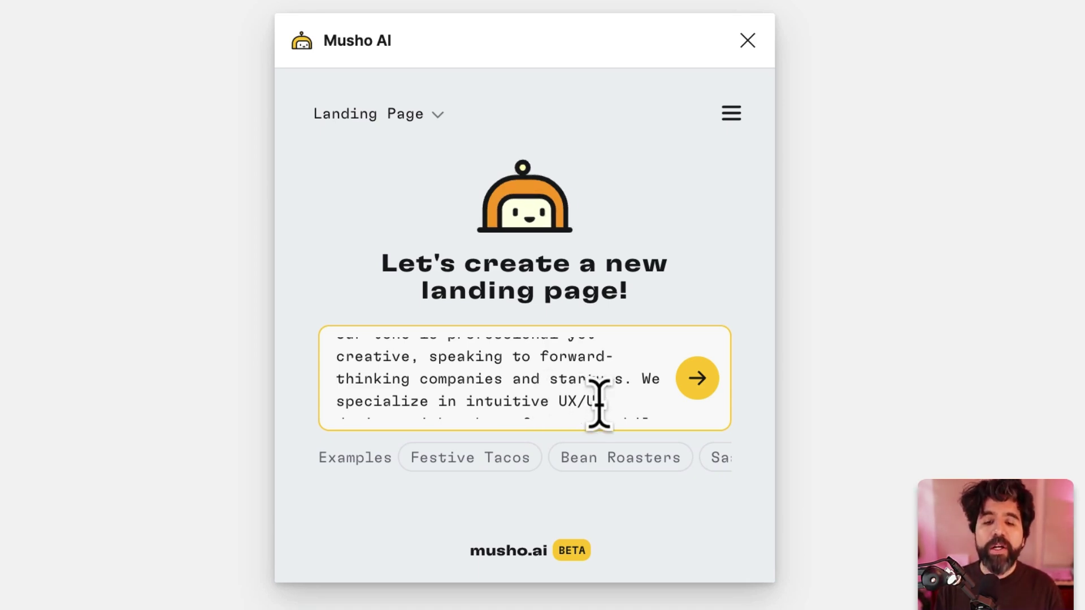
Generate the landing page from the brief and move the plugin window aside
{"action": "left_click", "coordinate": [700, 382]}
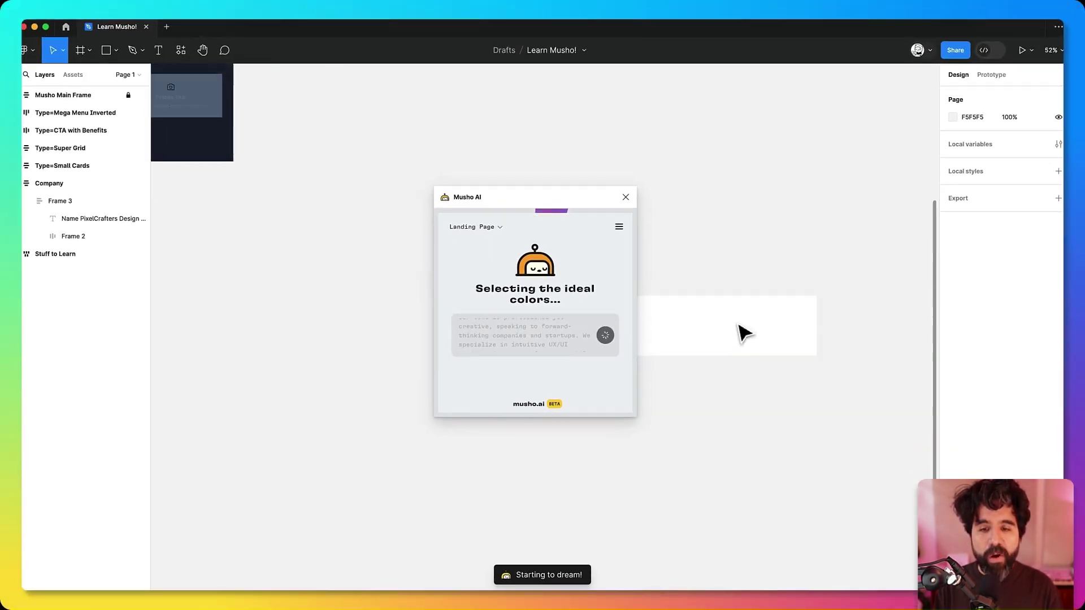
{"action": "scroll", "coordinate": [744, 333], "scroll_direction": "down", "scroll_amount": 3}
{"action": "left_click_drag", "start_coordinate": [556, 201], "coordinate": [373, 202]}
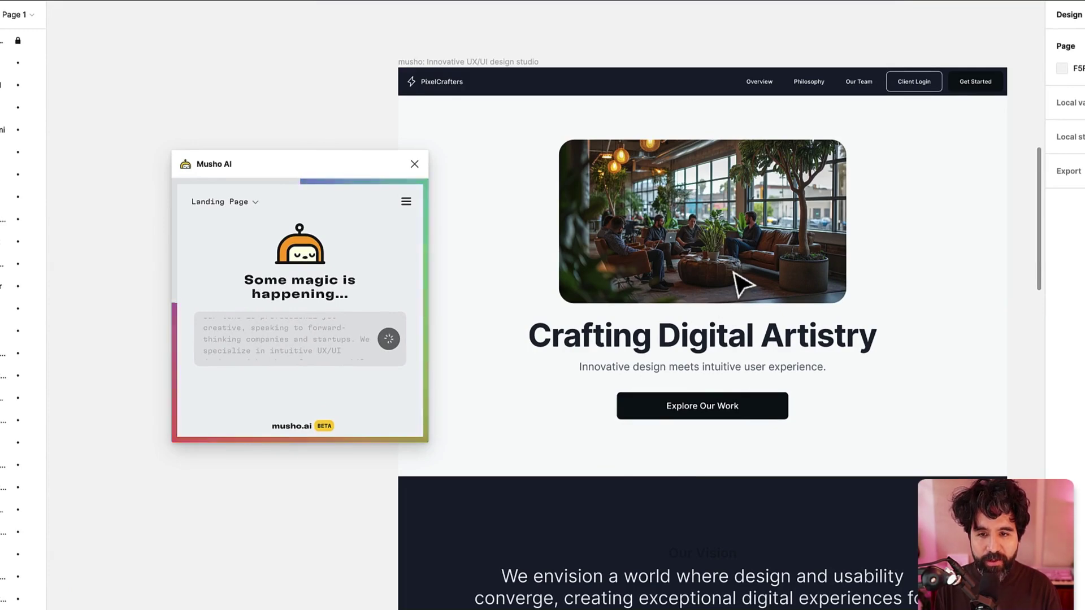
{"action": "scroll", "coordinate": [763, 219], "scroll_direction": "up", "scroll_amount": 5, "text": "ctrl"}
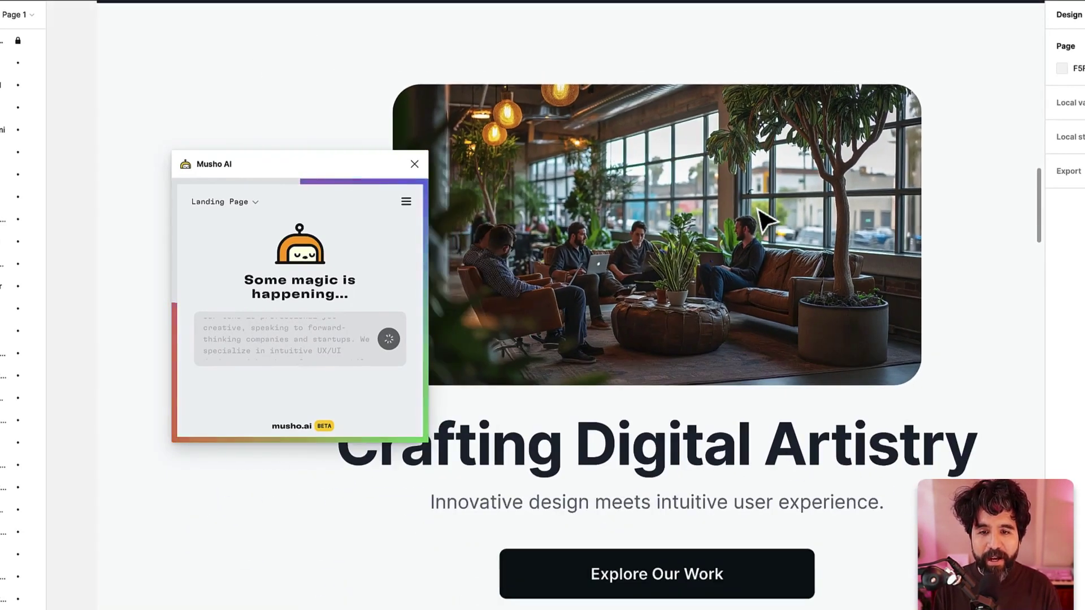
{"action": "scroll", "coordinate": [764, 219], "scroll_direction": "down", "scroll_amount": 2, "text": "ctrl"}
{"action": "scroll", "coordinate": [762, 219], "scroll_direction": "up", "scroll_amount": 3}
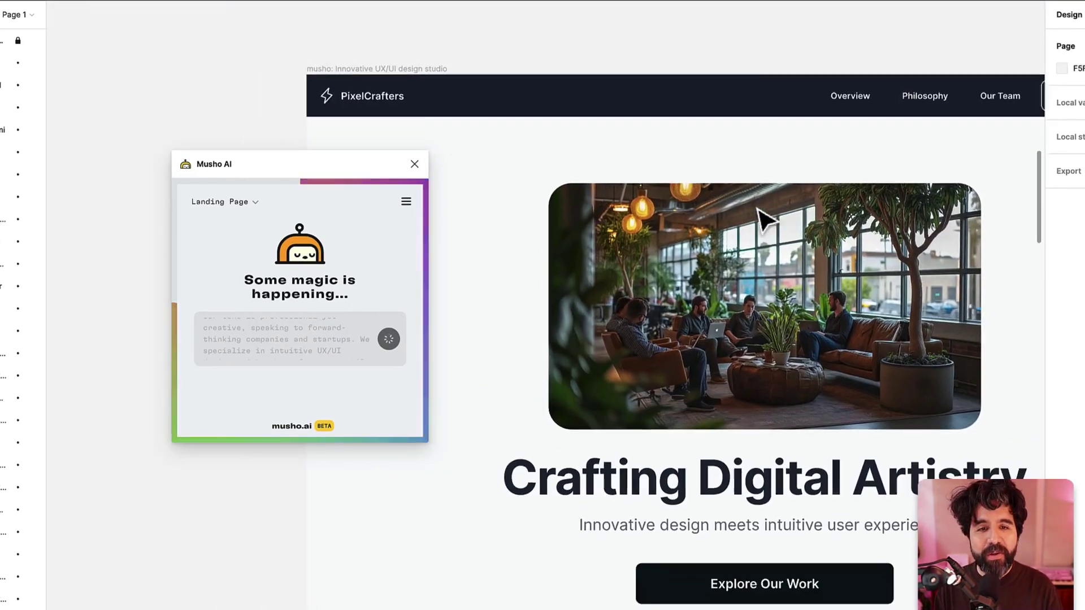
{"action": "scroll", "coordinate": [350, 123], "scroll_direction": "up", "scroll_amount": 5, "text": "ctrl"}
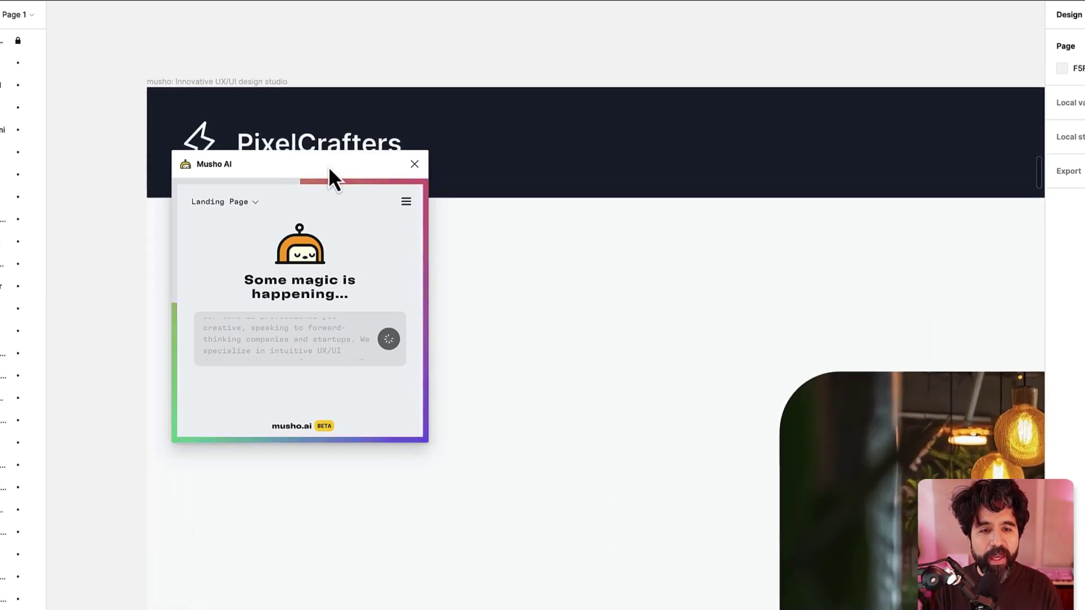
Move the Musho panel off the logo and headline, then select the hero section
{"action": "left_click_drag", "start_coordinate": [331, 168], "coordinate": [328, 281]}
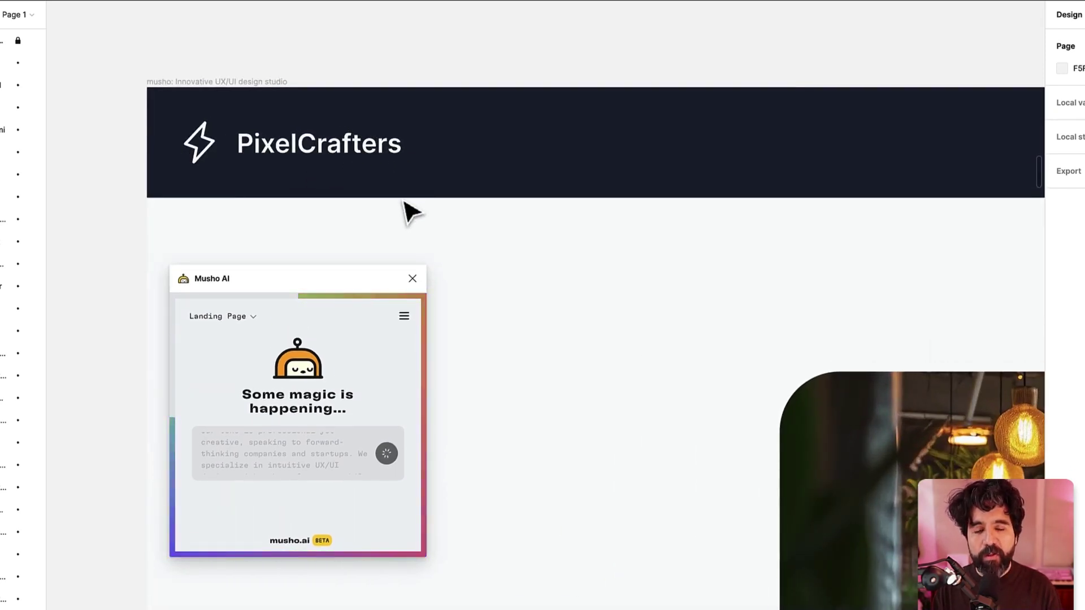
{"action": "scroll", "coordinate": [416, 213], "scroll_direction": "down", "scroll_amount": 3, "text": "ctrl"}
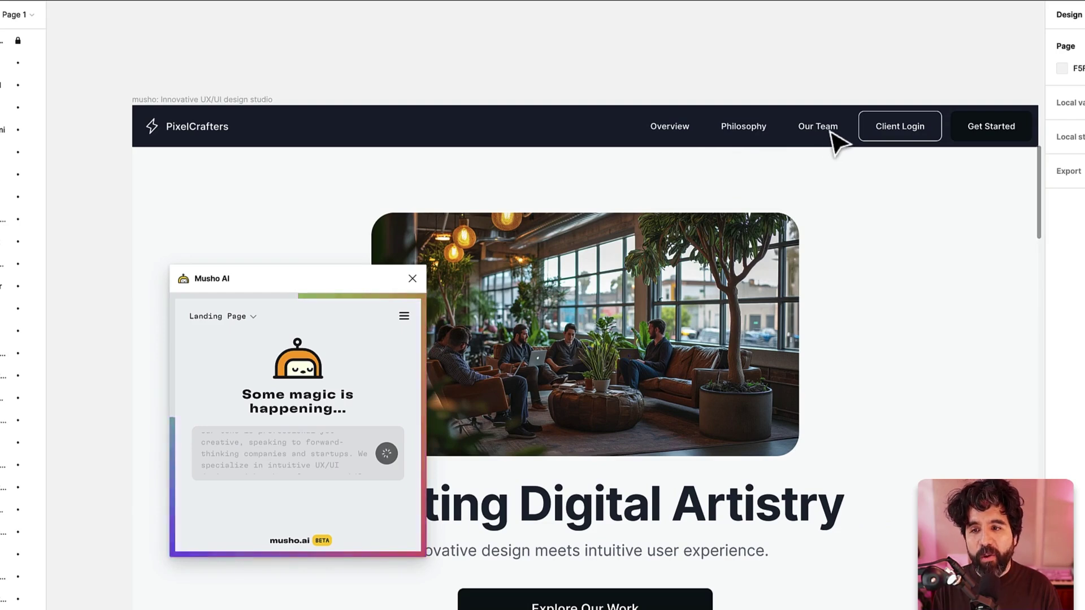
{"action": "left_click_drag", "start_coordinate": [293, 286], "coordinate": [181, 266]}
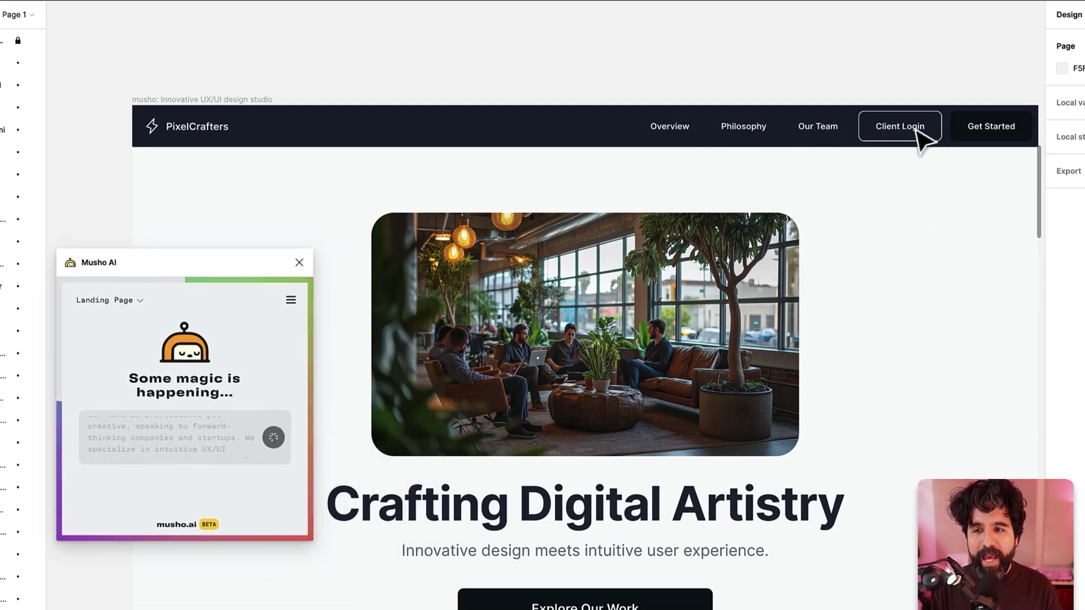
{"action": "scroll", "coordinate": [734, 215], "scroll_direction": "down", "scroll_amount": 5}
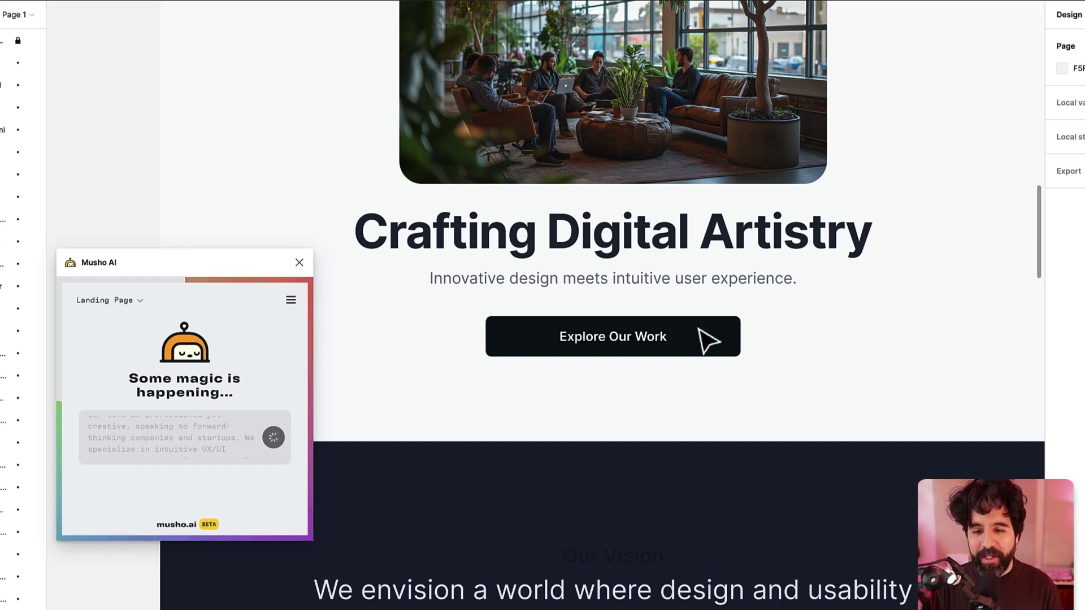
{"action": "left_click", "coordinate": [621, 352]}
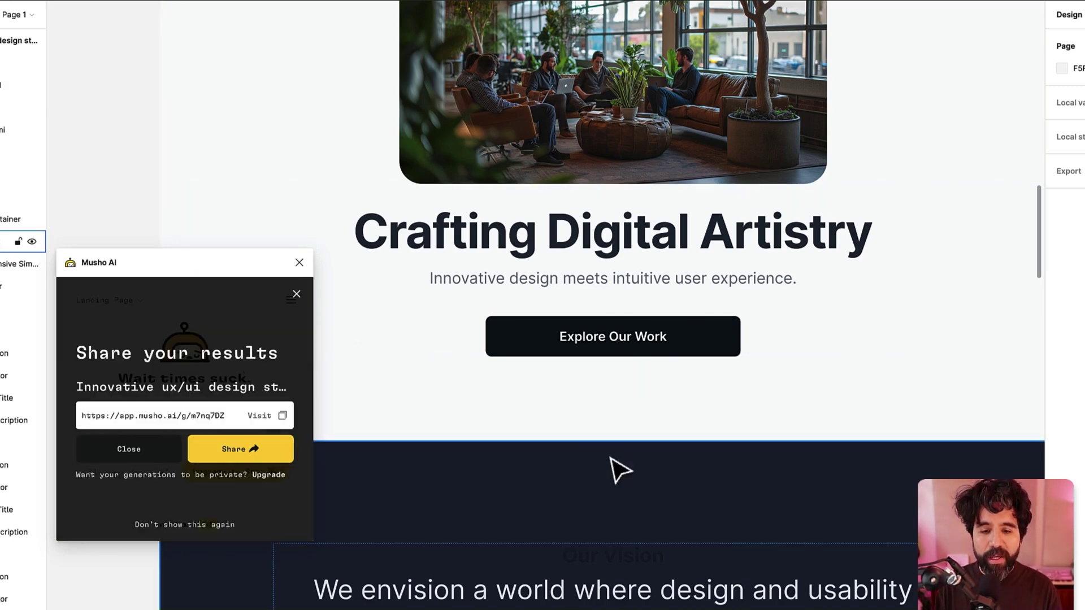
{"action": "scroll", "coordinate": [618, 467], "scroll_direction": "down", "scroll_amount": 5, "text": "ctrl"}
{"action": "scroll", "coordinate": [610, 412], "scroll_direction": "down", "scroll_amount": 10}
{"action": "scroll", "coordinate": [623, 326], "scroll_direction": "up", "scroll_amount": 6, "text": "ctrl"}
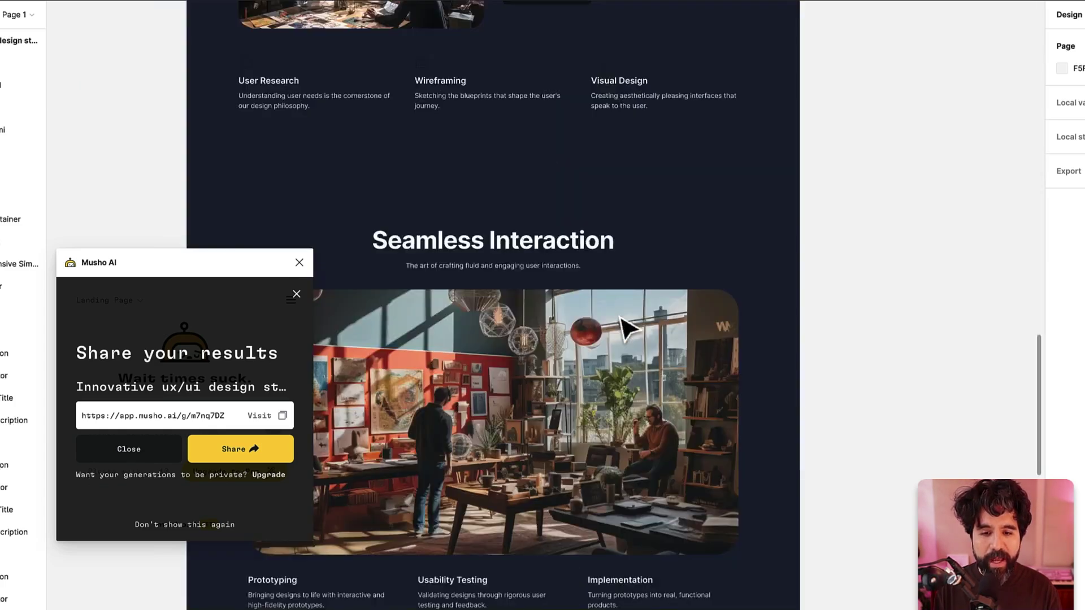
{"action": "scroll", "coordinate": [637, 257], "scroll_direction": "down", "scroll_amount": 2}
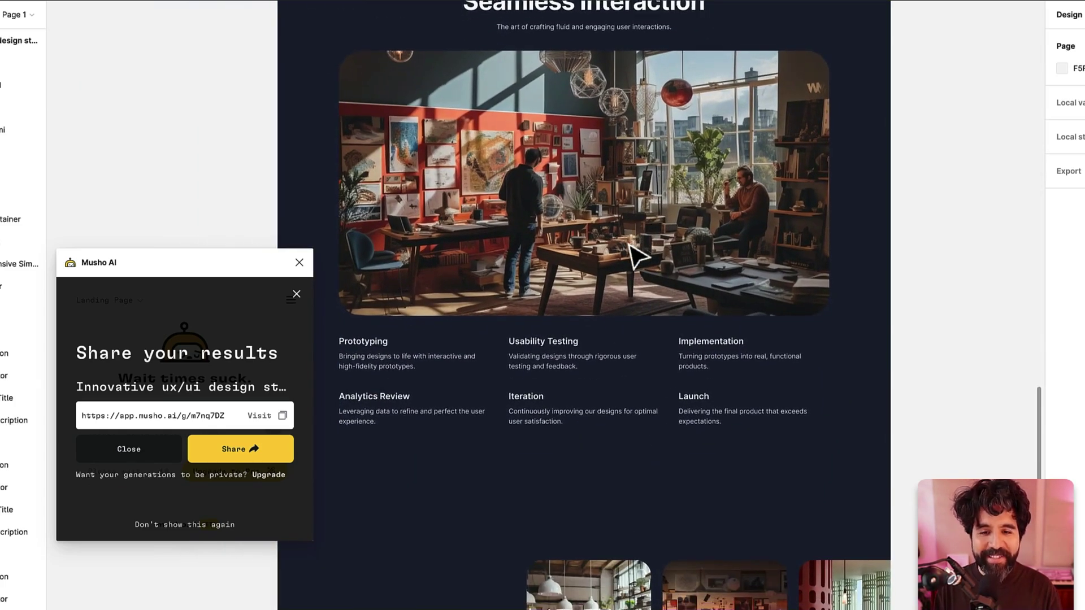
{"action": "scroll", "coordinate": [630, 249], "scroll_direction": "up", "scroll_amount": 5}
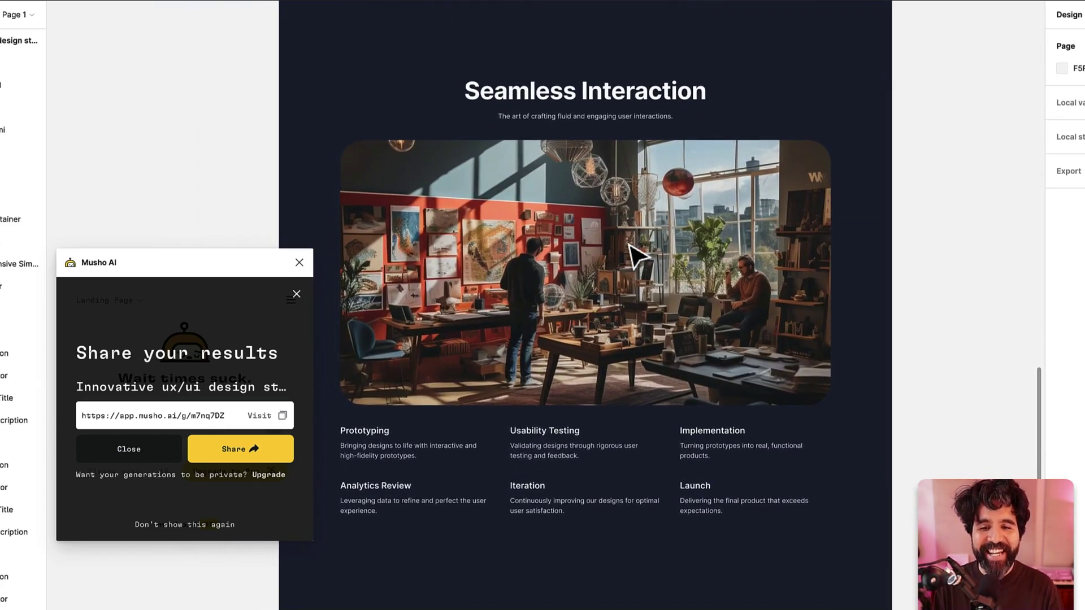
{"action": "scroll", "coordinate": [637, 276], "scroll_direction": "down", "scroll_amount": 10}
{"action": "scroll", "coordinate": [637, 277], "scroll_direction": "up", "scroll_amount": 3, "text": "ctrl"}
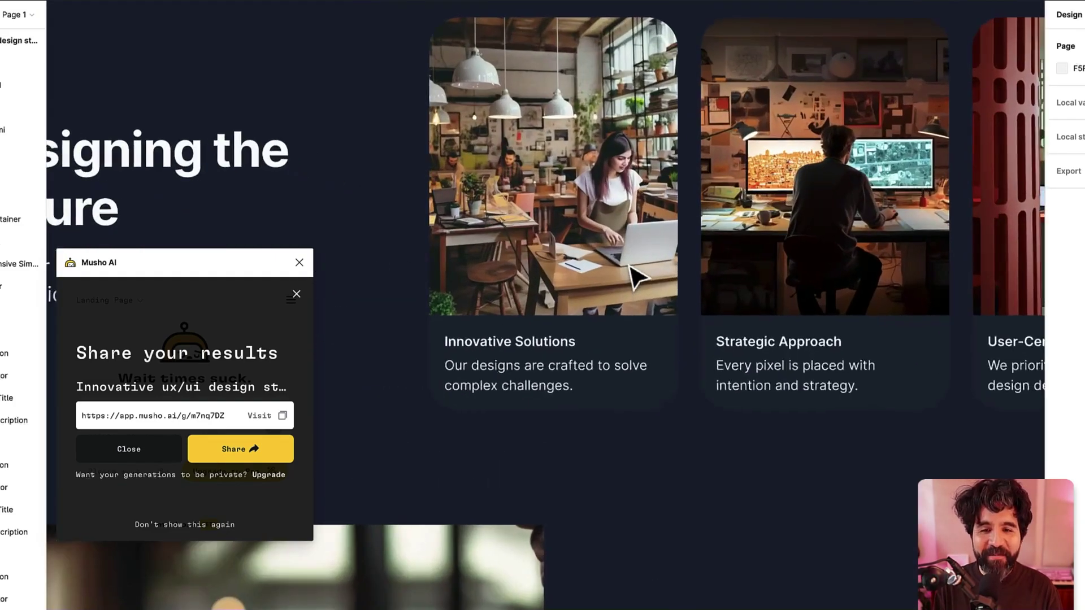
{"action": "scroll", "coordinate": [638, 277], "scroll_direction": "down", "scroll_amount": 6, "text": "ctrl"}
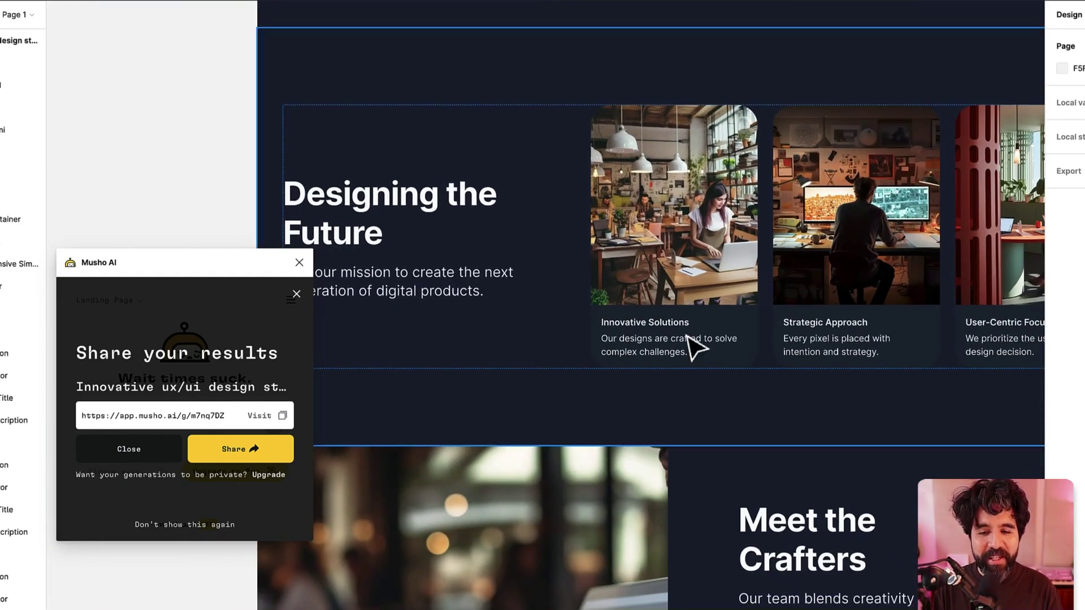
{"action": "left_click_drag", "start_coordinate": [275, 265], "coordinate": [168, 256]}
{"action": "scroll", "coordinate": [719, 440], "scroll_direction": "down", "scroll_amount": 7}
{"action": "scroll", "coordinate": [717, 438], "scroll_direction": "right", "scroll_amount": 1}
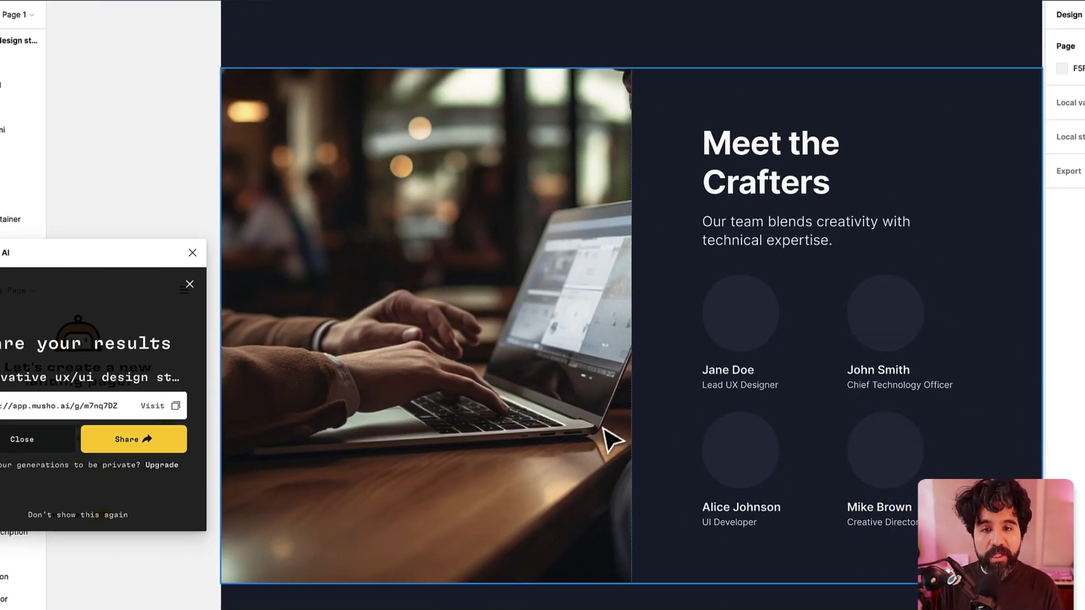
{"action": "scroll", "coordinate": [779, 395], "scroll_direction": "down", "scroll_amount": 4}
{"action": "scroll", "coordinate": [780, 396], "scroll_direction": "right", "scroll_amount": 1}
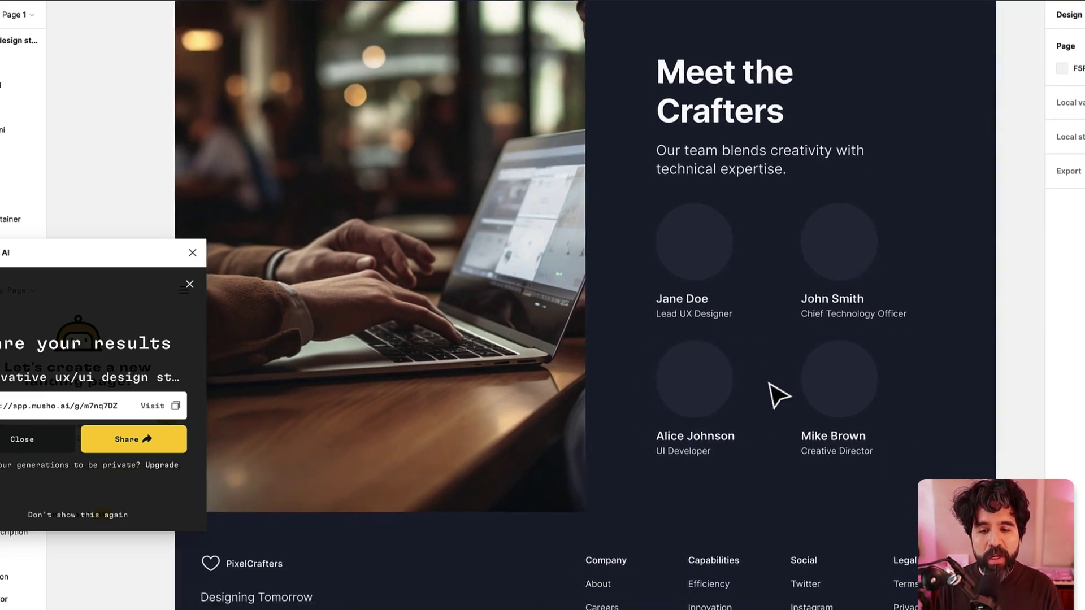
{"action": "left_click", "coordinate": [780, 395]}
{"action": "scroll", "coordinate": [242, 545], "scroll_direction": "up", "scroll_amount": 3}
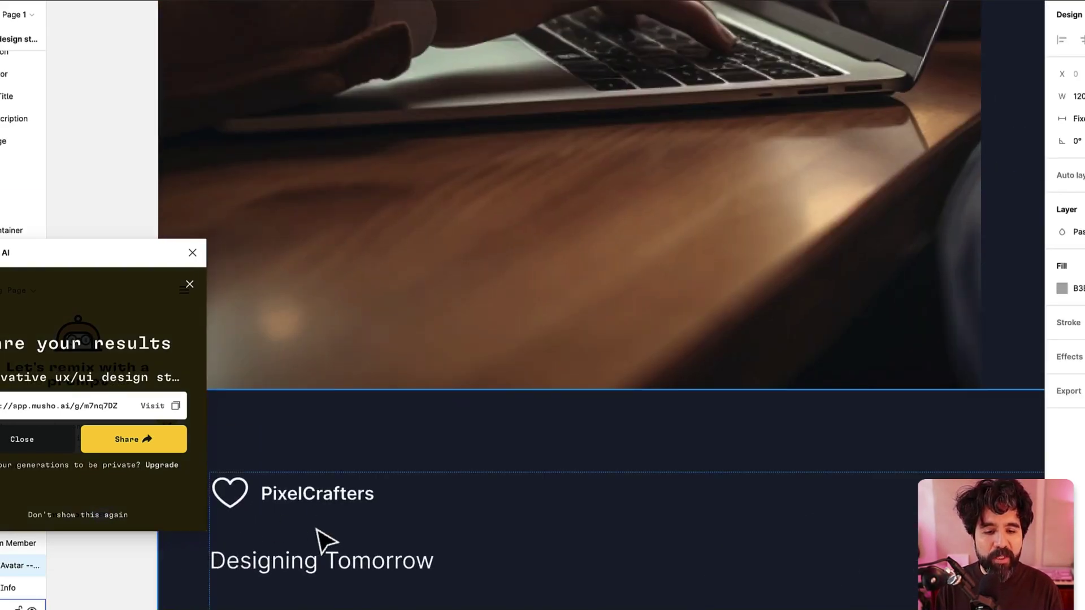
{"action": "scroll", "coordinate": [305, 540], "scroll_direction": "right", "scroll_amount": 3}
{"action": "scroll", "coordinate": [395, 508], "scroll_direction": "right", "scroll_amount": 4}
{"action": "scroll", "coordinate": [452, 481], "scroll_direction": "down", "scroll_amount": 1}
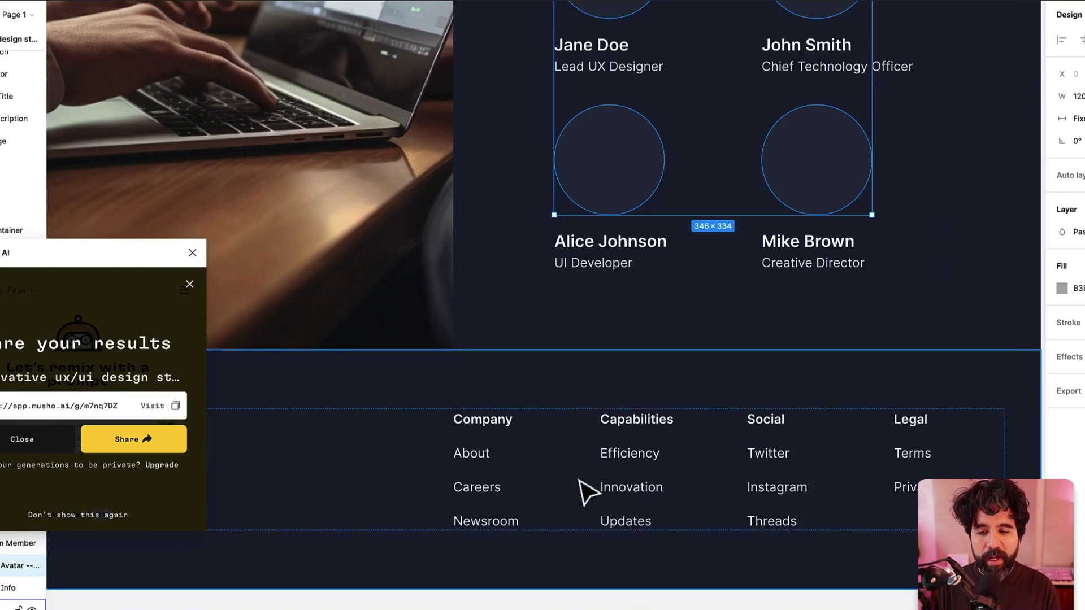
{"action": "scroll", "coordinate": [588, 492], "scroll_direction": "down", "scroll_amount": 3}
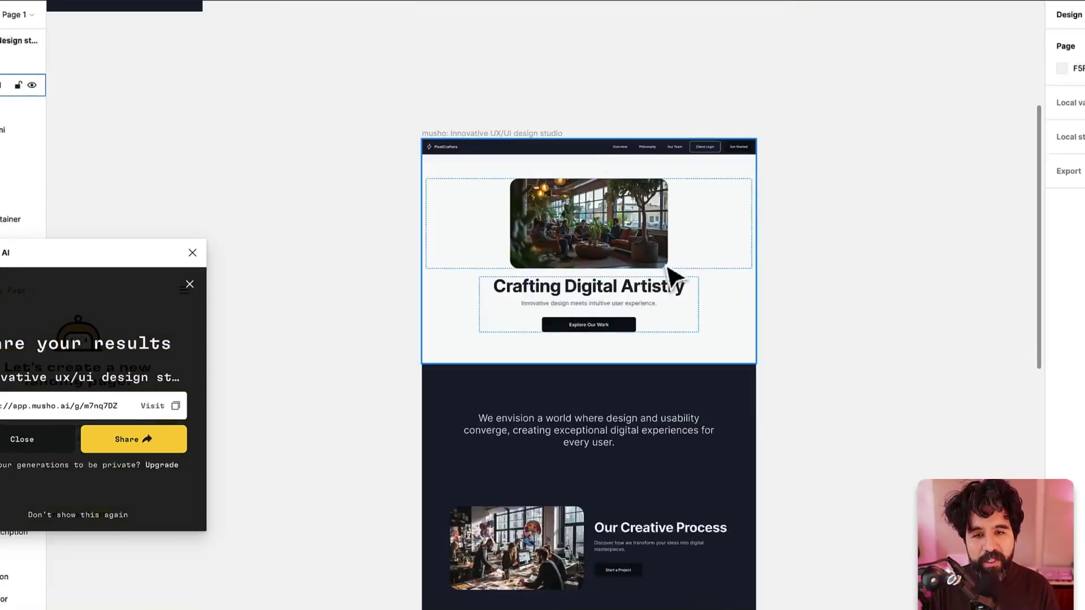
{"action": "scroll", "coordinate": [673, 274], "scroll_direction": "up", "scroll_amount": 3}
Test resizing the landing page frame to 669 wide, then undo back to 1456 width
{"action": "left_click", "coordinate": [348, 57]}
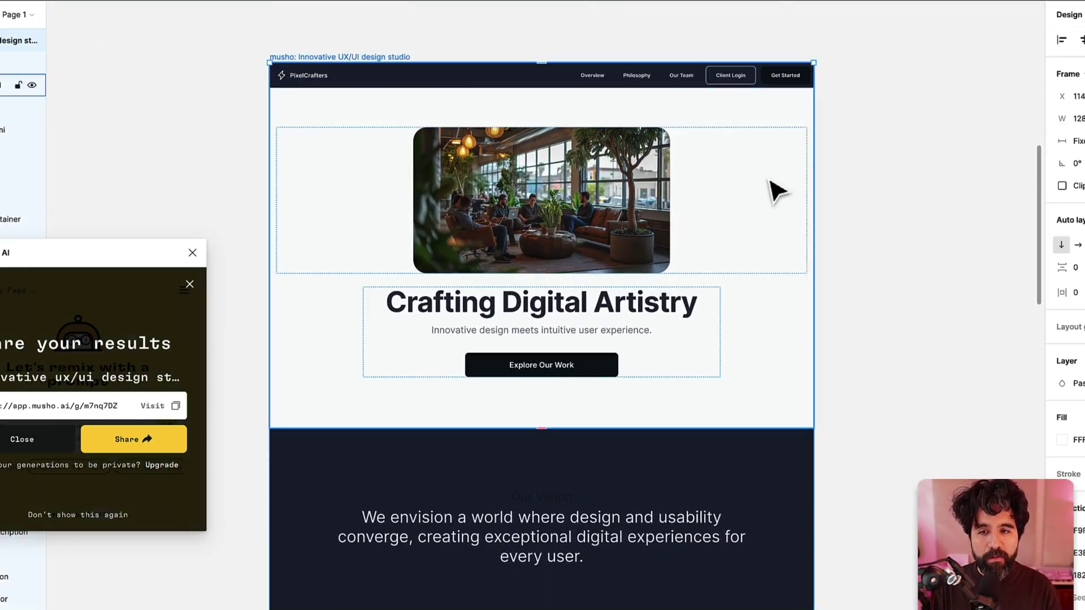
{"action": "left_click_drag", "start_coordinate": [814, 181], "coordinate": [885, 220]}
{"action": "scroll", "coordinate": [734, 292], "scroll_direction": "down", "scroll_amount": 10}
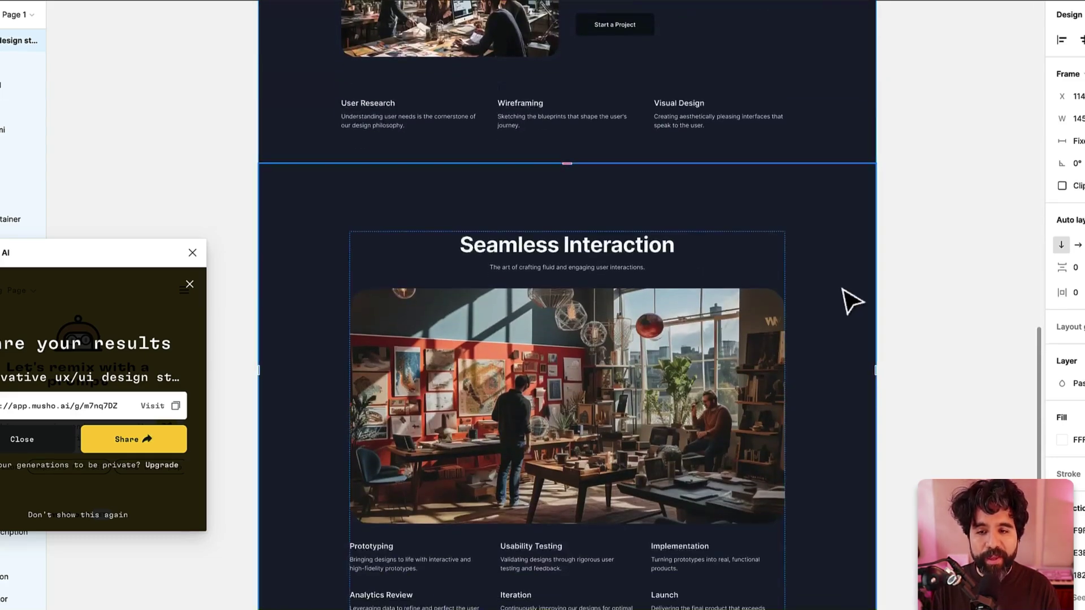
{"action": "left_click_drag", "start_coordinate": [875, 301], "coordinate": [554, 339]}
{"action": "scroll", "coordinate": [552, 351], "scroll_direction": "down", "scroll_amount": 6}
{"action": "scroll", "coordinate": [552, 351], "scroll_direction": "left", "scroll_amount": 1}
{"action": "scroll", "coordinate": [565, 354], "scroll_direction": "up", "scroll_amount": 3}
{"action": "scroll", "coordinate": [565, 353], "scroll_direction": "down", "scroll_amount": 5}
{"action": "scroll", "coordinate": [565, 354], "scroll_direction": "left", "scroll_amount": 2}
{"action": "key", "text": "ctrl+z"}
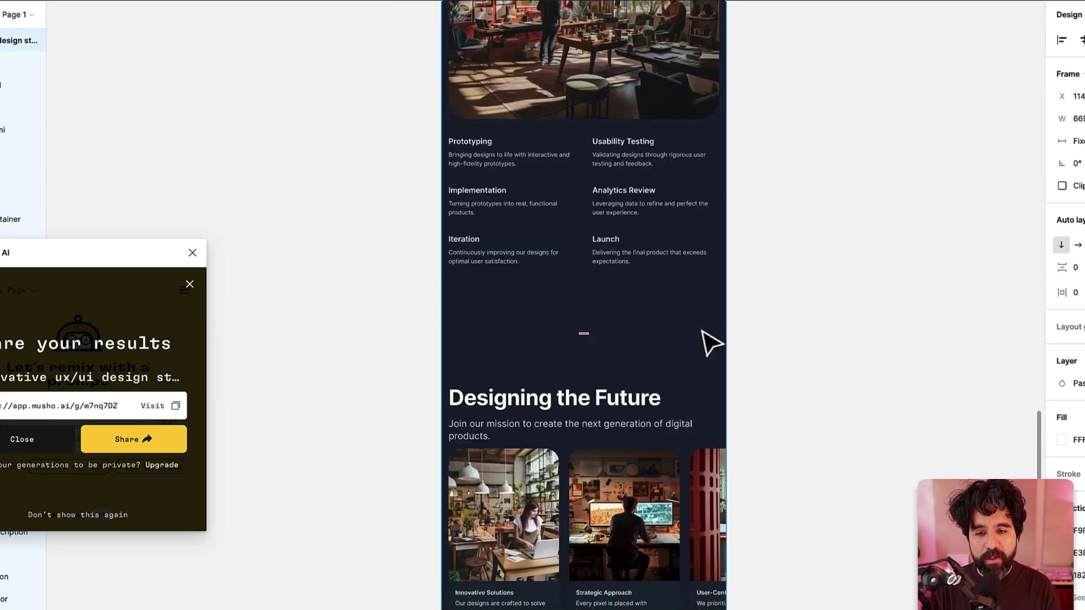
{"action": "key", "text": "ctrl+z"}
{"action": "scroll", "coordinate": [830, 307], "scroll_direction": "up", "scroll_amount": 3}
{"action": "scroll", "coordinate": [830, 307], "scroll_direction": "right", "scroll_amount": 3}
{"action": "scroll", "coordinate": [831, 307], "scroll_direction": "down", "scroll_amount": 5}
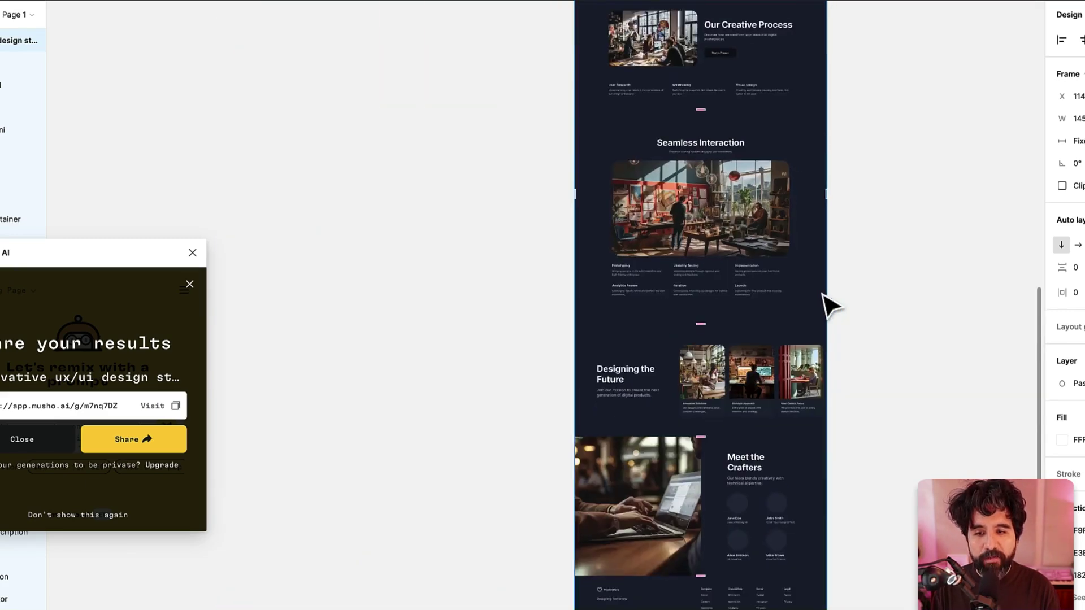
{"action": "scroll", "coordinate": [830, 306], "scroll_direction": "up", "scroll_amount": 5}
{"action": "scroll", "coordinate": [831, 306], "scroll_direction": "right", "scroll_amount": 2}
Duplicate the frame beside the original, narrow the copy to 514 wide, and share the design
{"action": "left_click_drag", "start_coordinate": [516, 53], "coordinate": [797, 49], "text": "alt"}
{"action": "scroll", "coordinate": [966, 422], "scroll_direction": "up", "scroll_amount": 5}
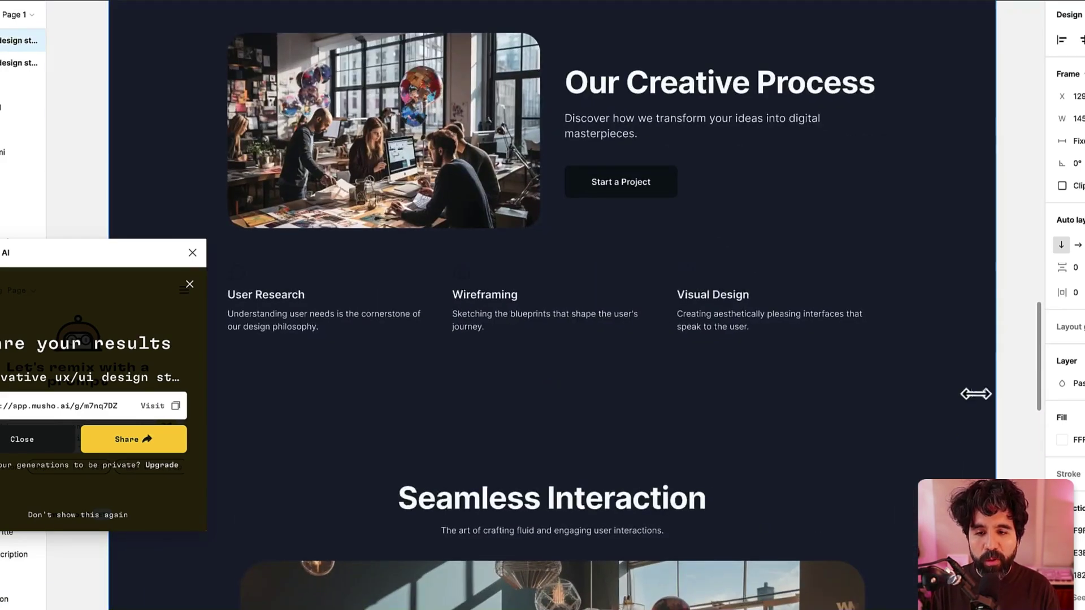
{"action": "left_click_drag", "start_coordinate": [941, 403], "coordinate": [436, 449]}
{"action": "scroll", "coordinate": [667, 421], "scroll_direction": "down", "scroll_amount": 3}
{"action": "scroll", "coordinate": [672, 429], "scroll_direction": "down", "scroll_amount": 3}
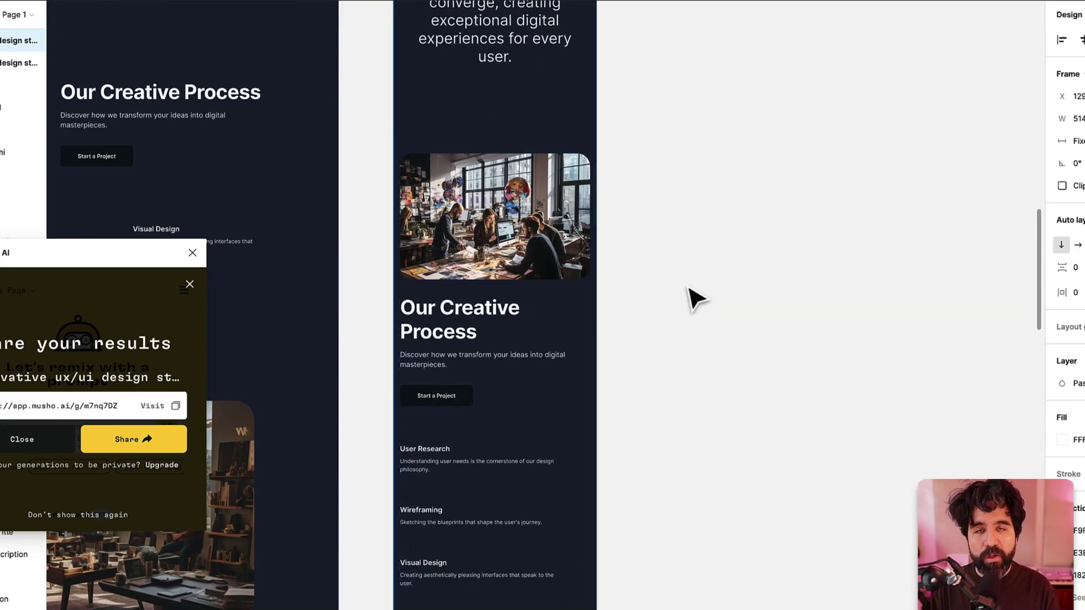
{"action": "scroll", "coordinate": [696, 298], "scroll_direction": "up", "scroll_amount": 10}
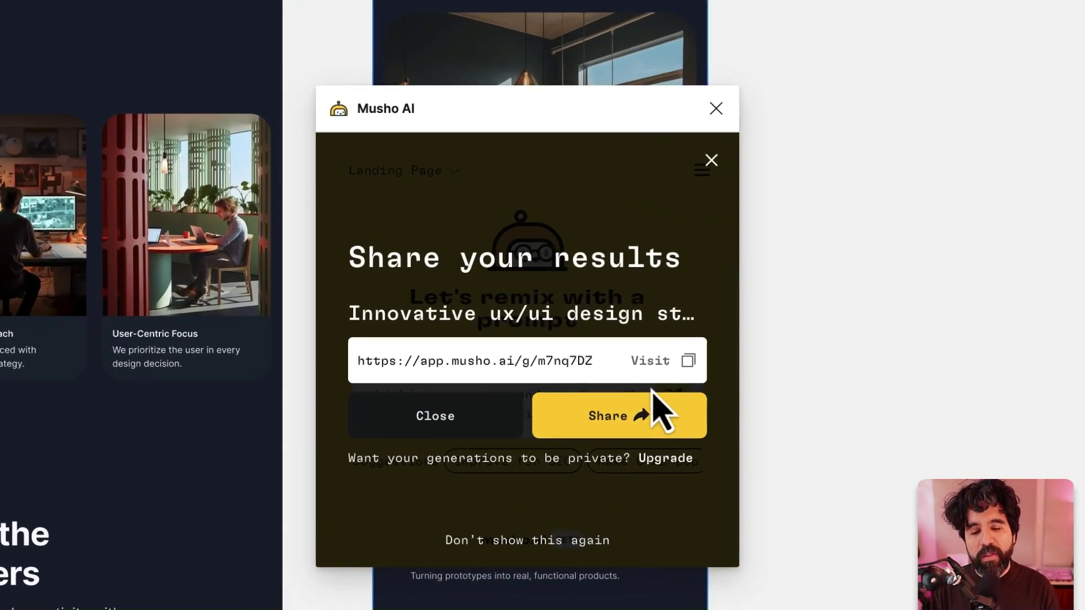
{"action": "left_click", "coordinate": [626, 409]}
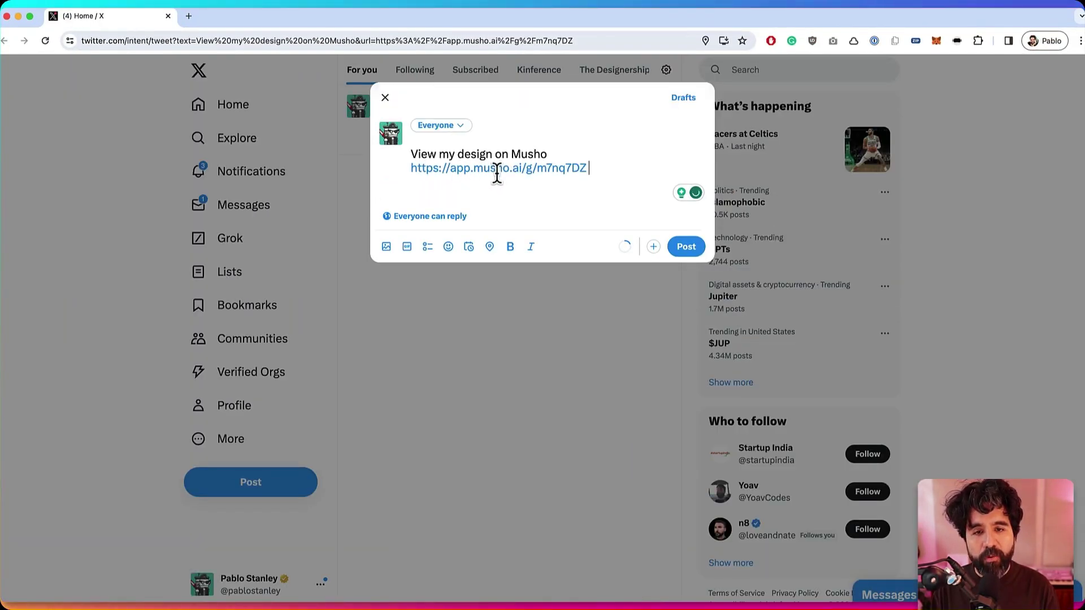
Copy the design link from the X post draft and load it in a new tab
{"action": "double_click", "coordinate": [497, 169]}
{"action": "triple_click", "coordinate": [579, 157]}
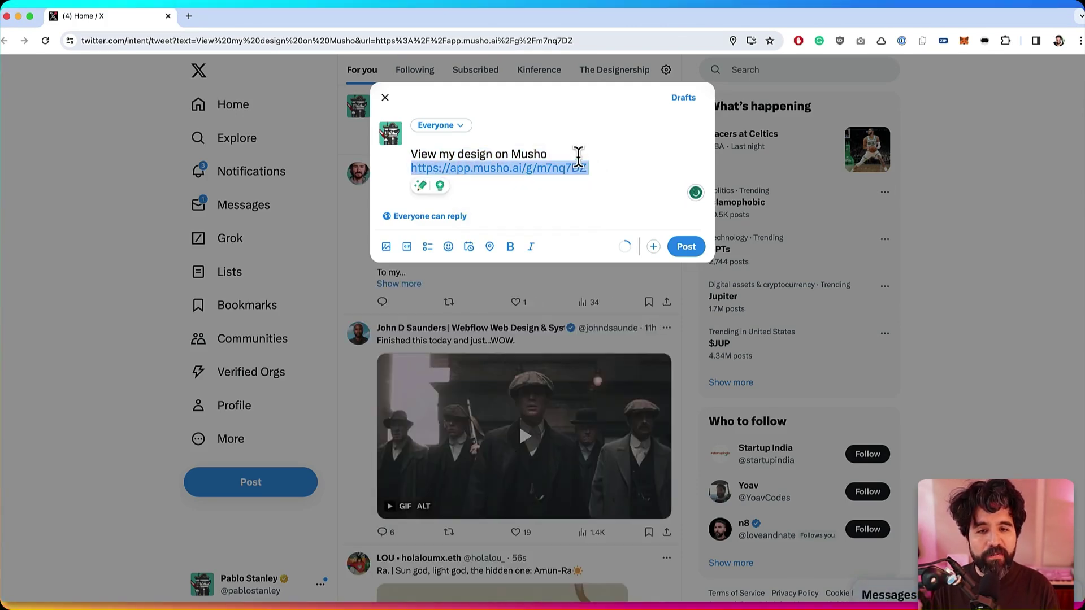
{"action": "left_click", "coordinate": [189, 17]}
{"action": "type", "text": "musho.ai/g/m7nq7DZ"}
{"action": "key", "text": "Return"}
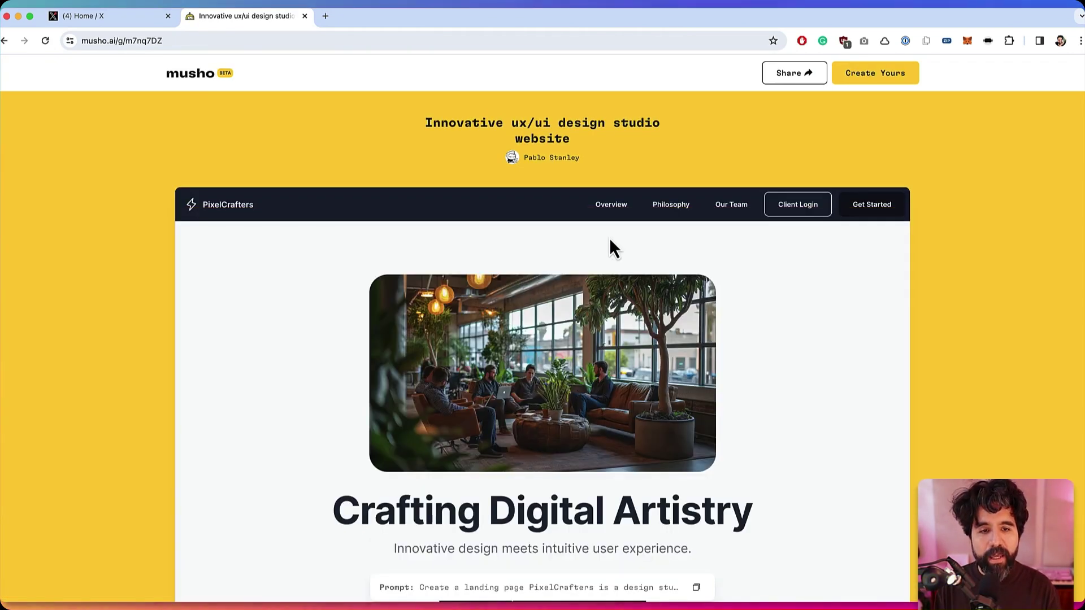
Scroll the shared PixelCrafters page down to its footer and back
{"action": "scroll", "coordinate": [610, 239], "scroll_direction": "down", "scroll_amount": 10}
{"action": "scroll", "coordinate": [609, 238], "scroll_direction": "down", "scroll_amount": 15}
{"action": "scroll", "coordinate": [609, 238], "scroll_direction": "down", "scroll_amount": 5}
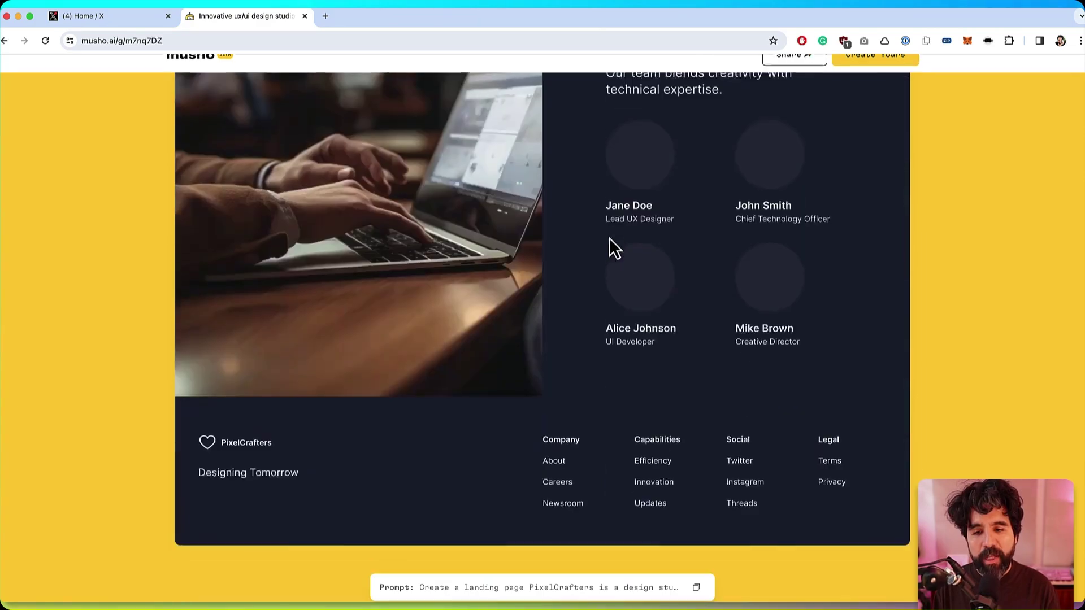
{"action": "scroll", "coordinate": [609, 239], "scroll_direction": "up", "scroll_amount": 20}
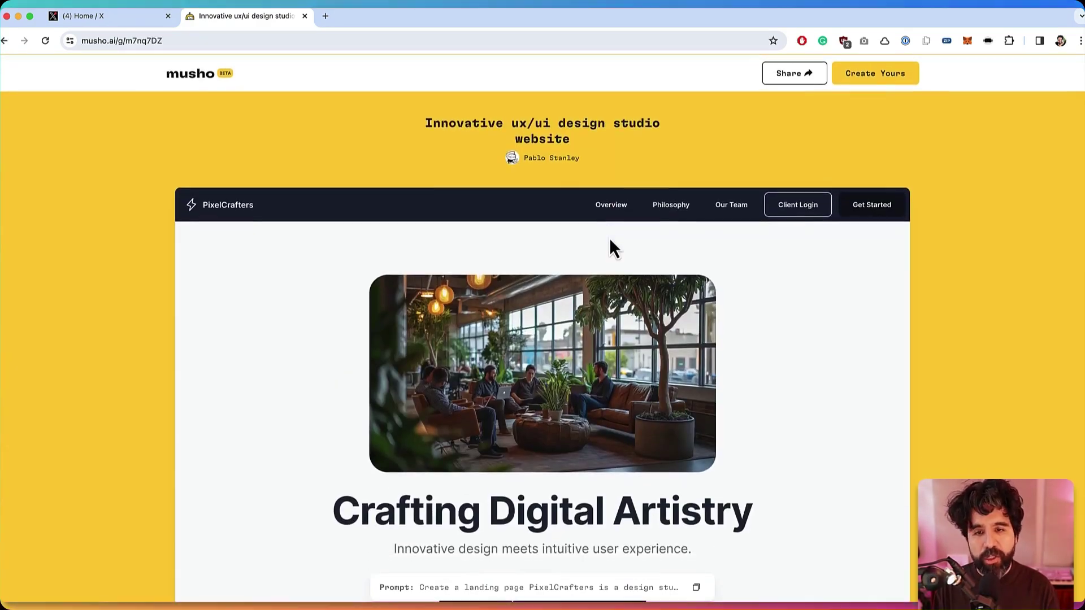
{"action": "scroll", "coordinate": [609, 239], "scroll_direction": "down", "scroll_amount": 5}
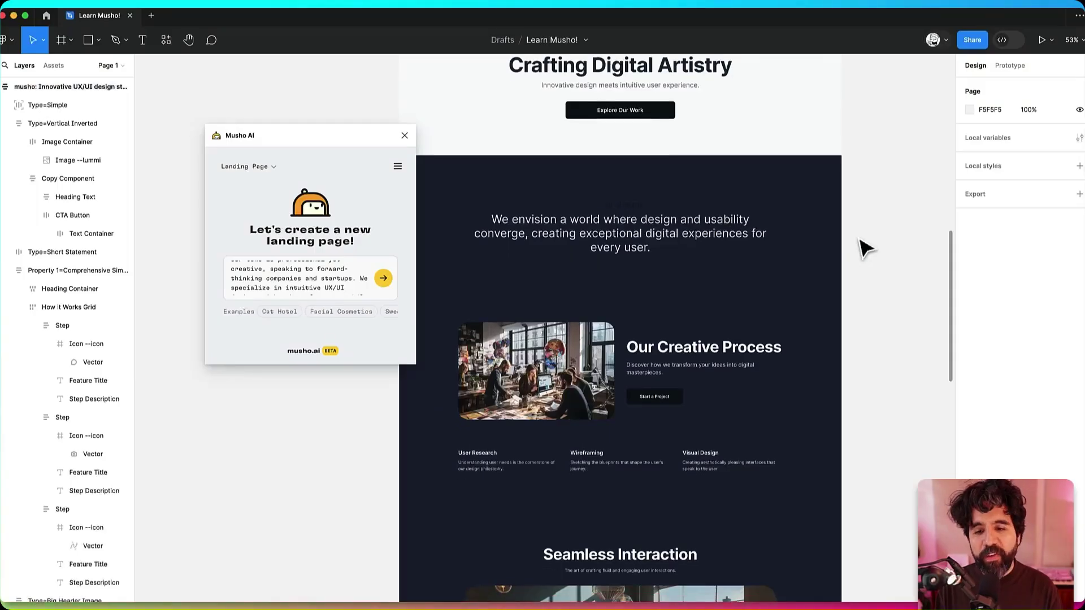
{"action": "scroll", "coordinate": [865, 249], "scroll_direction": "down", "scroll_amount": 2}
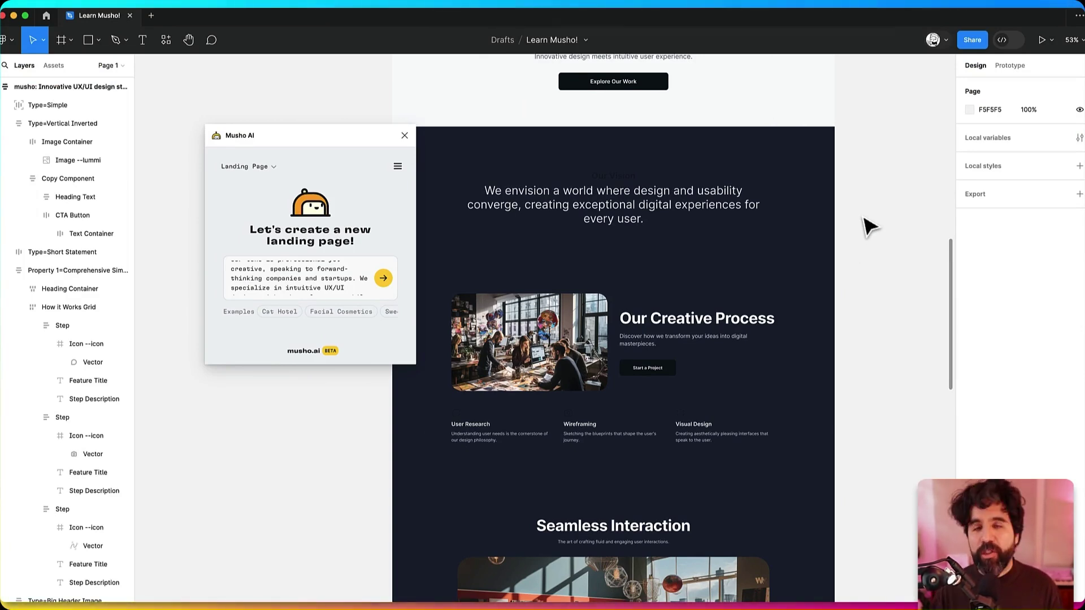
Select the Type=Short Statement vision section and duplicate it with Cmd+D
{"action": "left_click", "coordinate": [780, 201]}
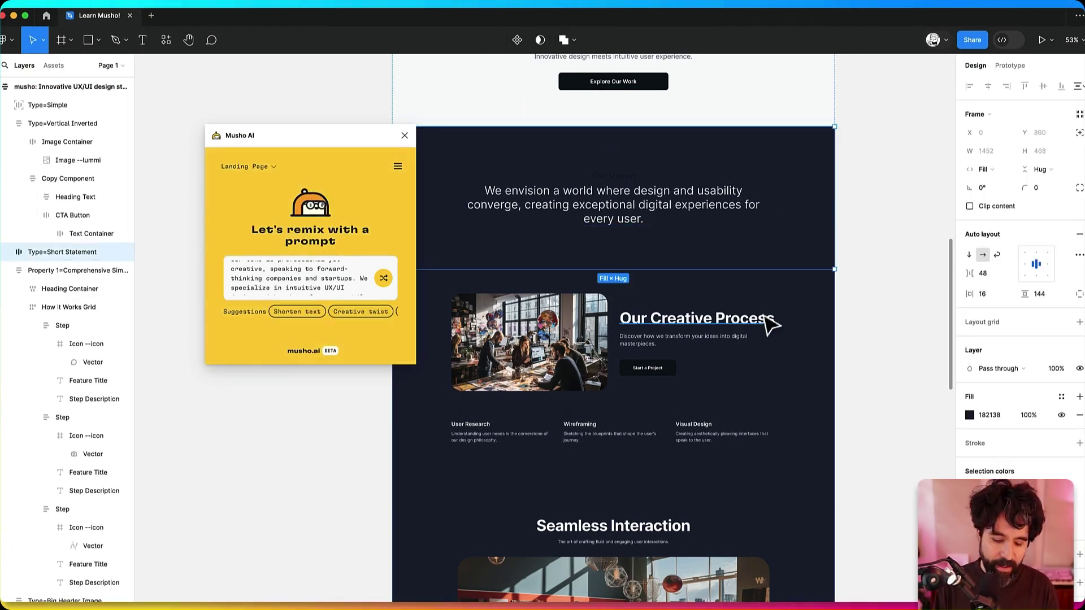
{"action": "key", "text": "super+d"}
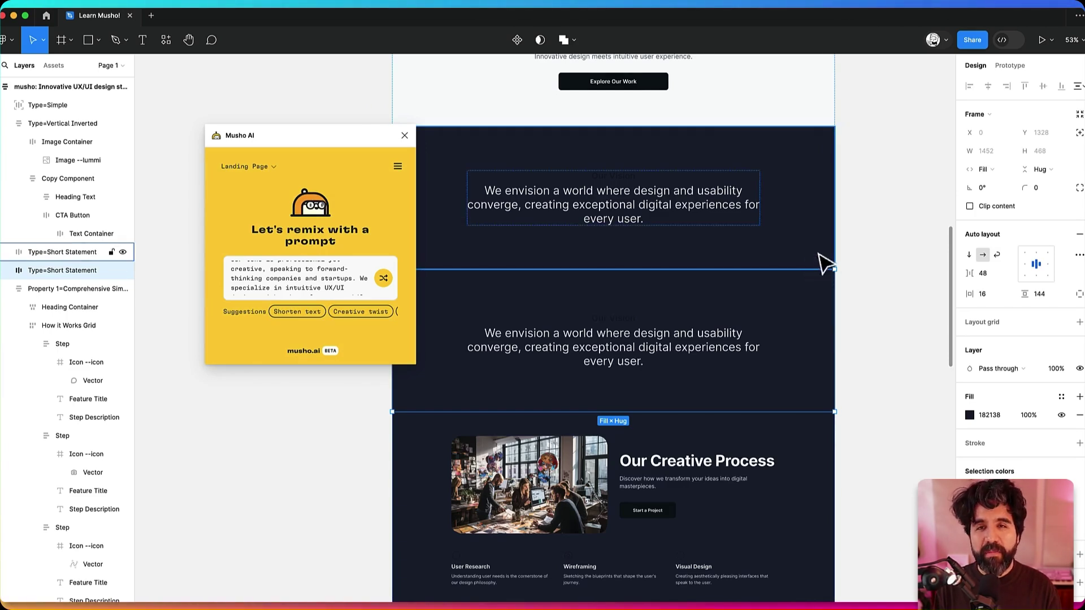
{"action": "scroll", "coordinate": [791, 305], "scroll_direction": "down", "scroll_amount": 3}
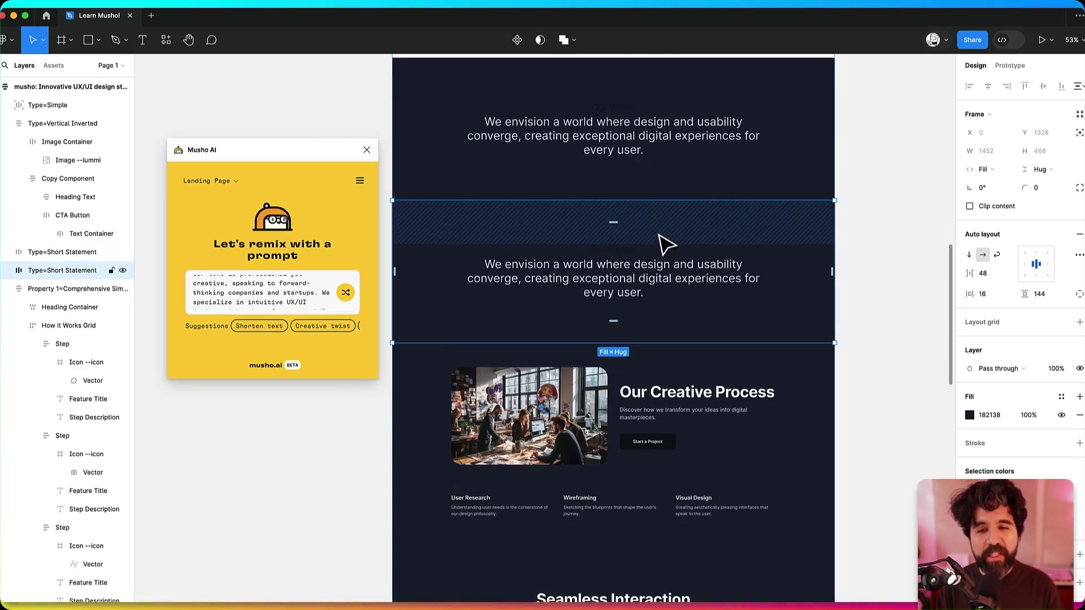
{"action": "scroll", "coordinate": [668, 240], "scroll_direction": "up", "scroll_amount": 3}
Remix the copied section with the prompt 'Make it about the PixelCrafters awesome team!'
{"action": "left_click", "coordinate": [311, 280]}
{"action": "key", "text": "ctrl+a"}
{"action": "type", "text": "Make i"}
{"action": "type", "text": "t about t"}
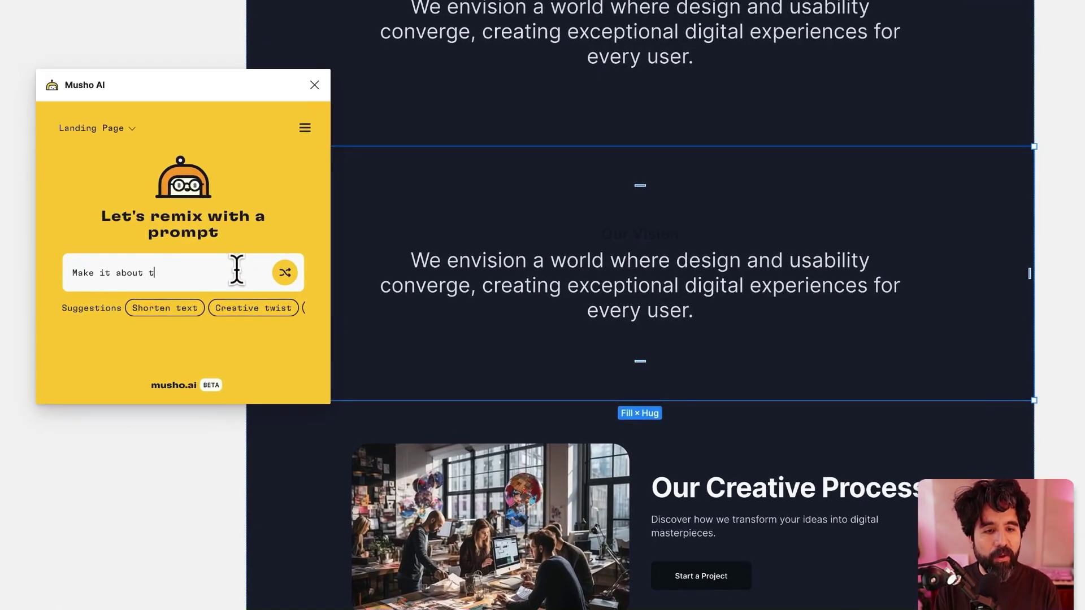
{"action": "type", "text": "he PixelCrafter"}
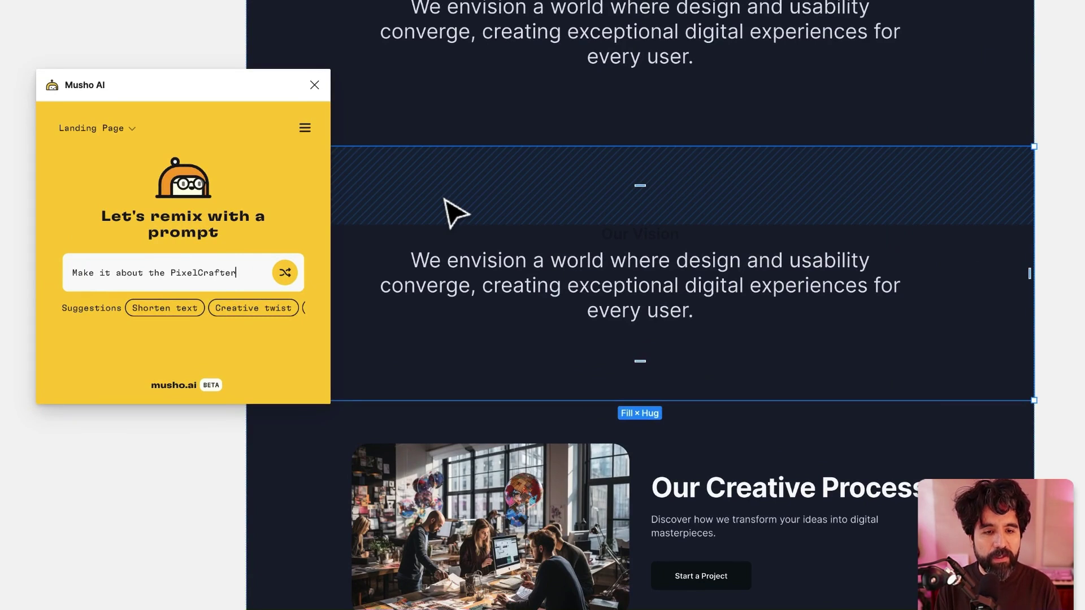
{"action": "type", "text": "s awesome team!"}
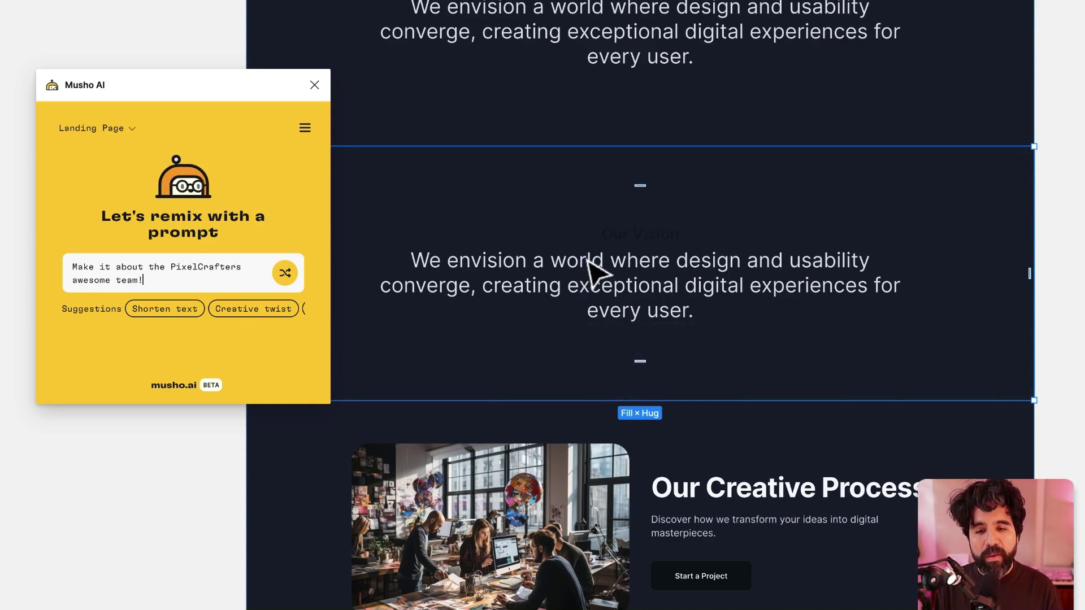
{"action": "left_click", "coordinate": [284, 273]}
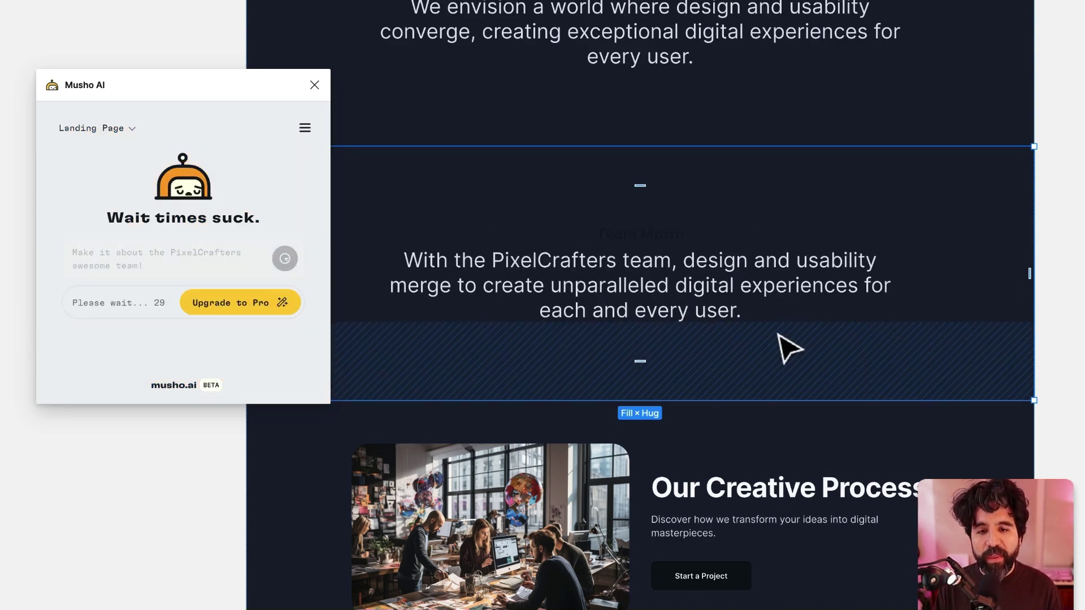
Select the original Our Vision section above the new Team Motto
{"action": "scroll", "coordinate": [779, 338], "scroll_direction": "down", "scroll_amount": 2}
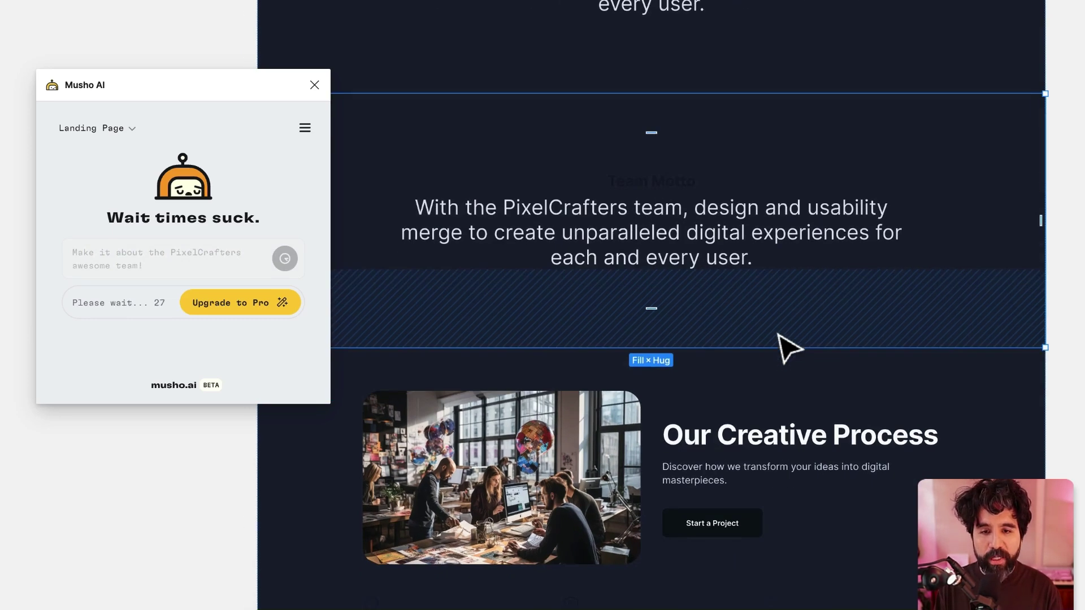
{"action": "scroll", "coordinate": [782, 310], "scroll_direction": "up", "scroll_amount": 1}
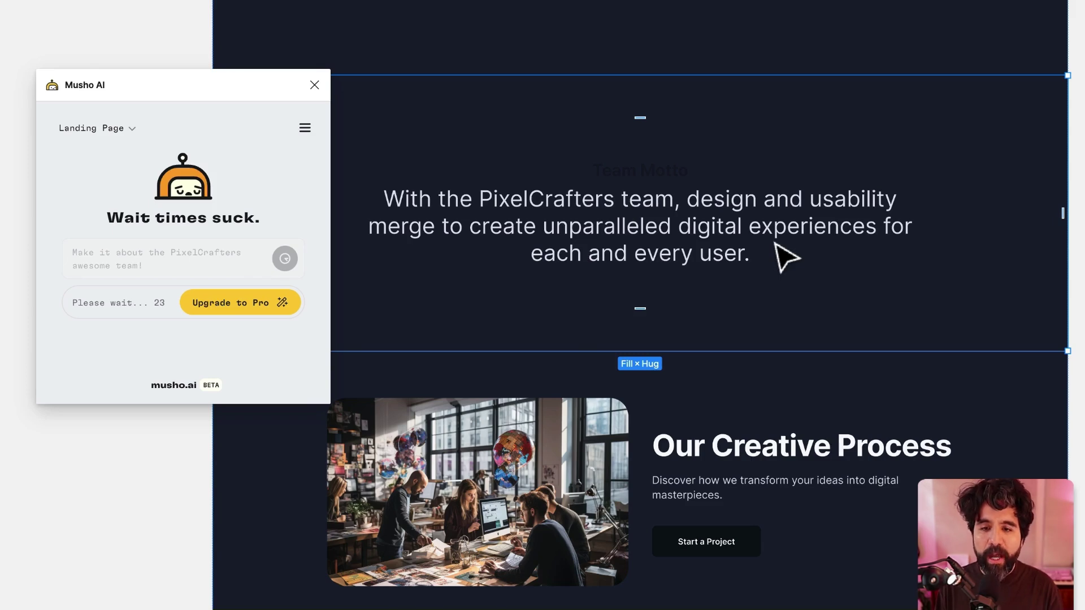
{"action": "scroll", "coordinate": [786, 257], "scroll_direction": "up", "scroll_amount": 2}
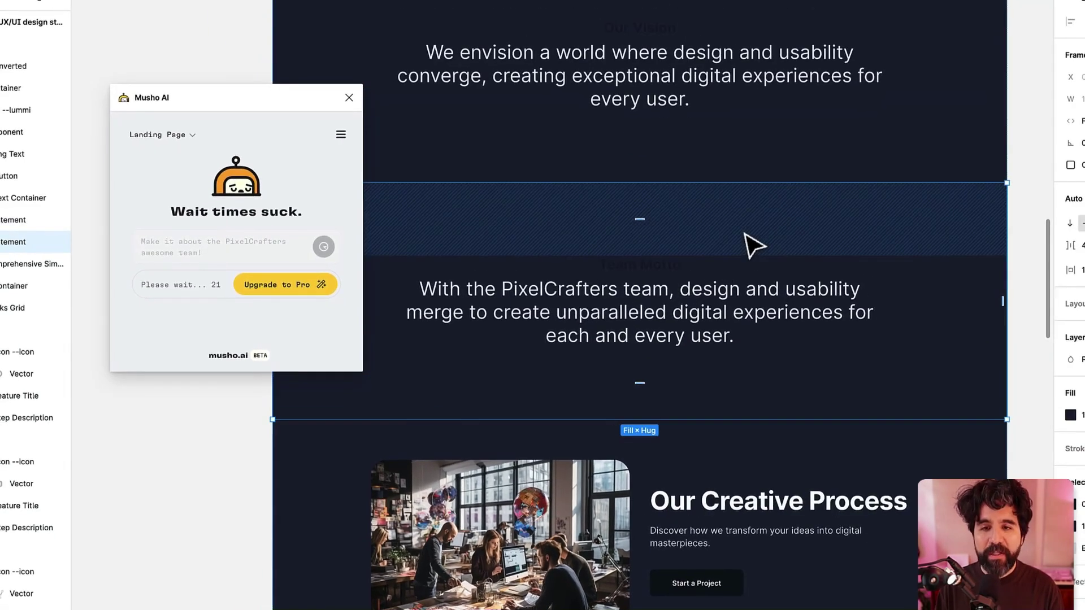
{"action": "scroll", "coordinate": [755, 245], "scroll_direction": "up", "scroll_amount": 3}
{"action": "left_click", "coordinate": [757, 181]}
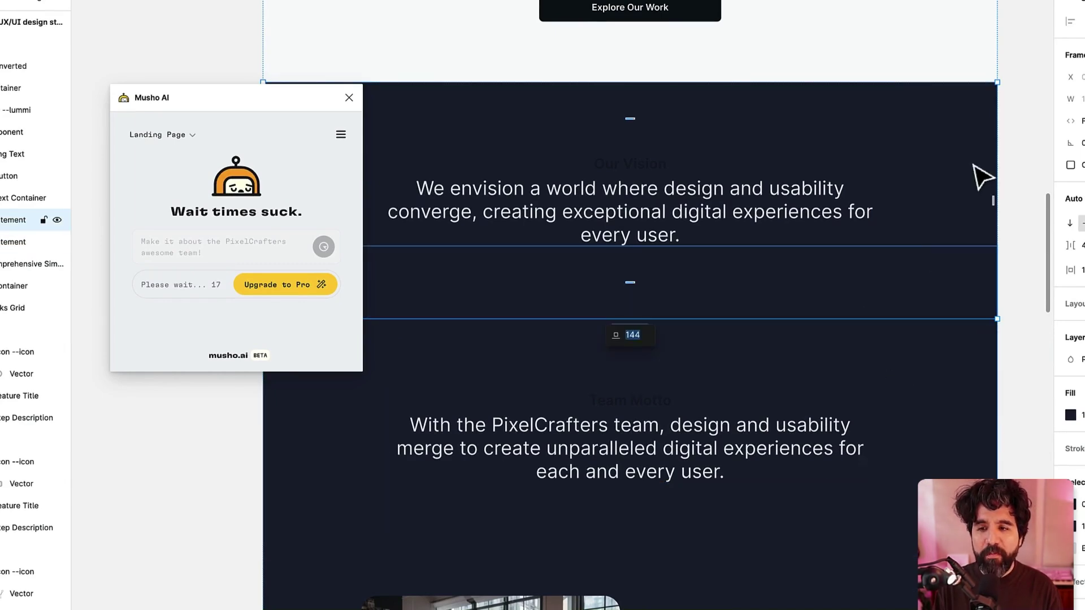
Delete the original Our Vision section and remix Designing the Future with a flowers prompt
{"action": "key", "text": "Delete"}
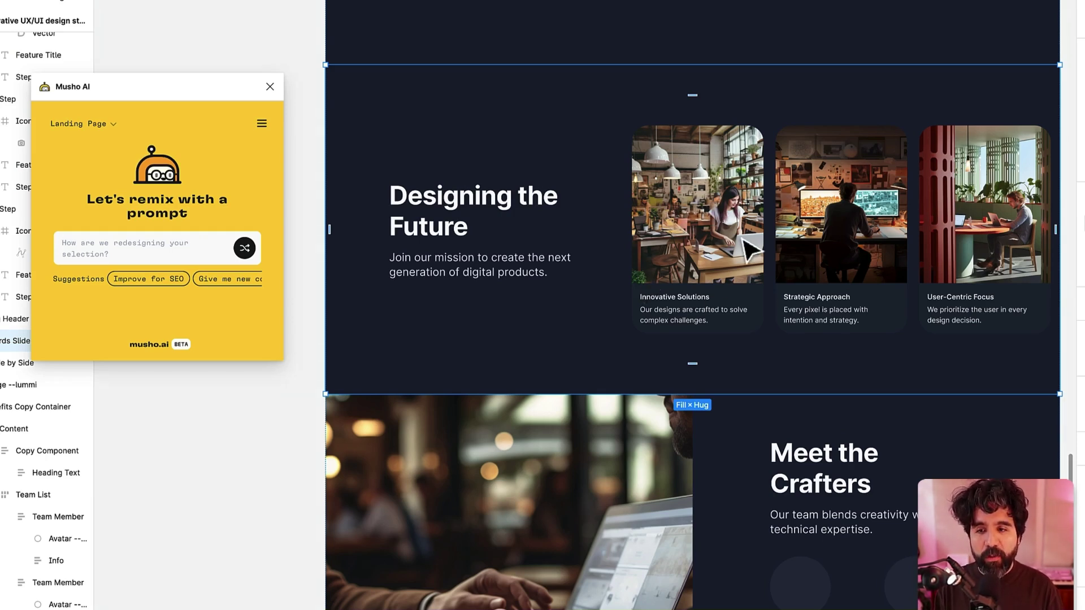
{"action": "scroll", "coordinate": [890, 251], "scroll_direction": "right", "scroll_amount": 1}
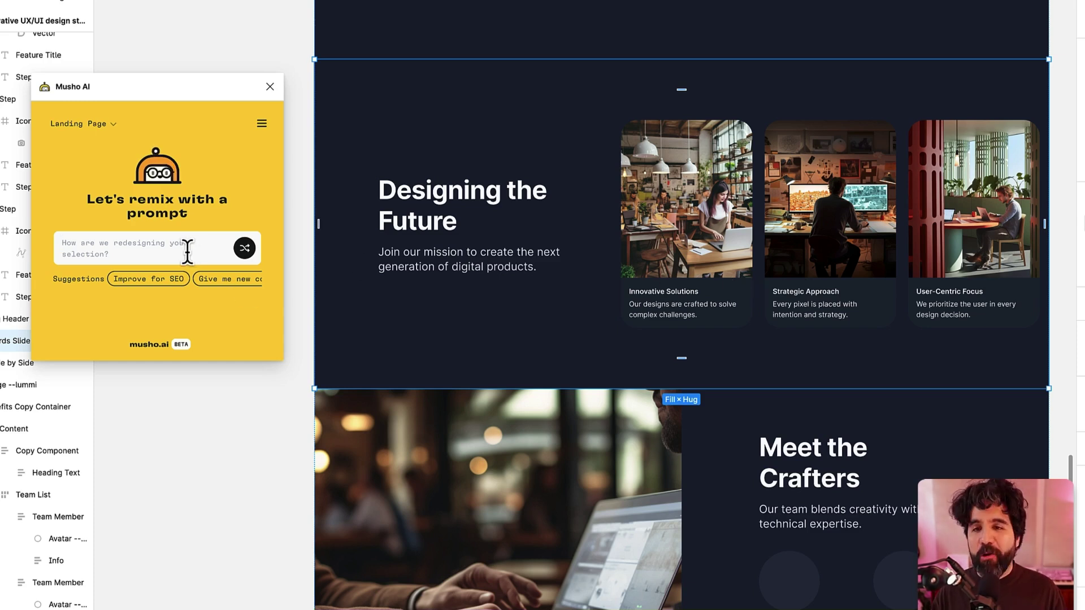
{"action": "type", "text": "Make this section about flowers from PixelCrafters"}
{"action": "left_click", "coordinate": [247, 249]}
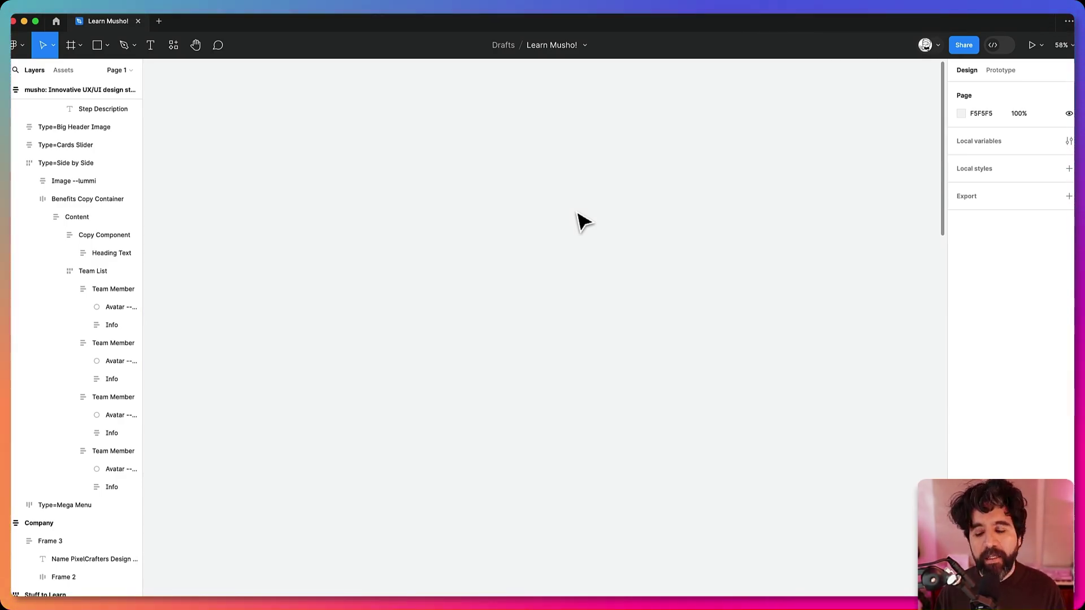
Run Musho AI and generate PixelCrafters Instagram slides from the pasted Social Media prompt
{"action": "key", "text": "super+slash"}
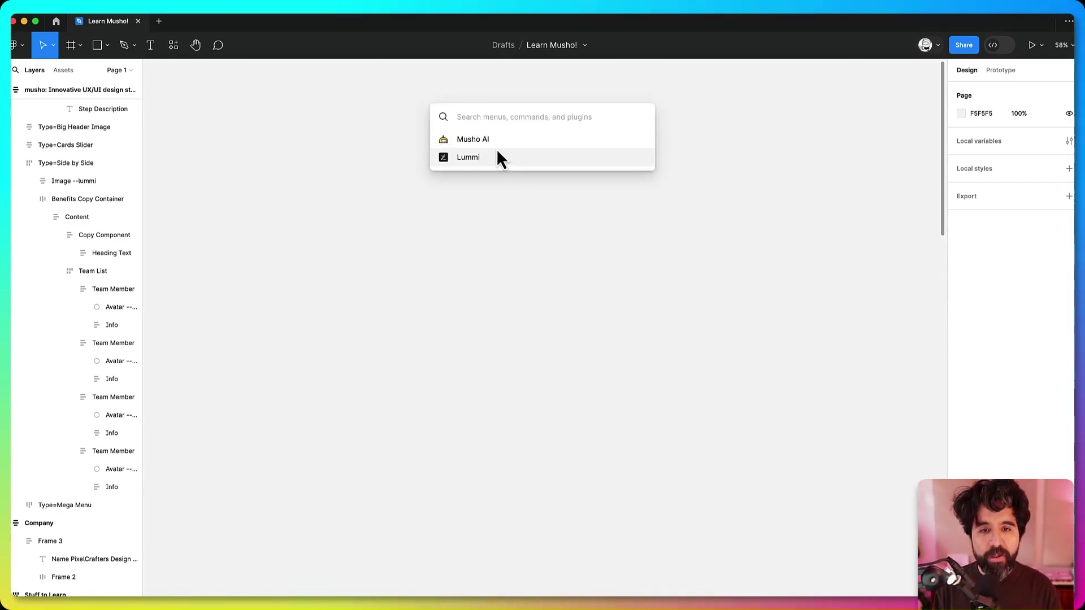
{"action": "left_click", "coordinate": [496, 141]}
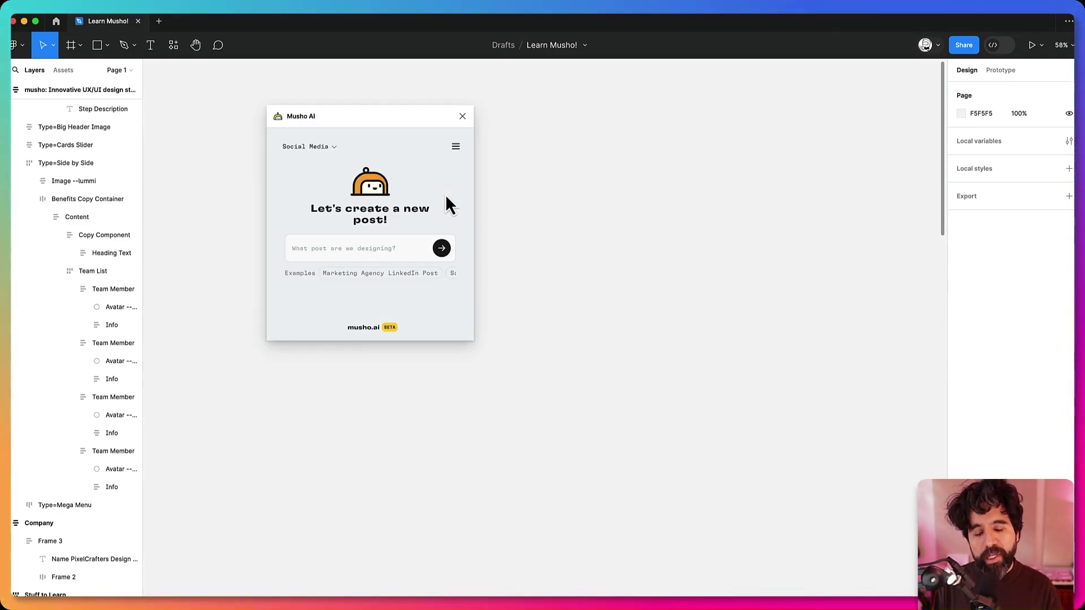
{"action": "left_click", "coordinate": [372, 249]}
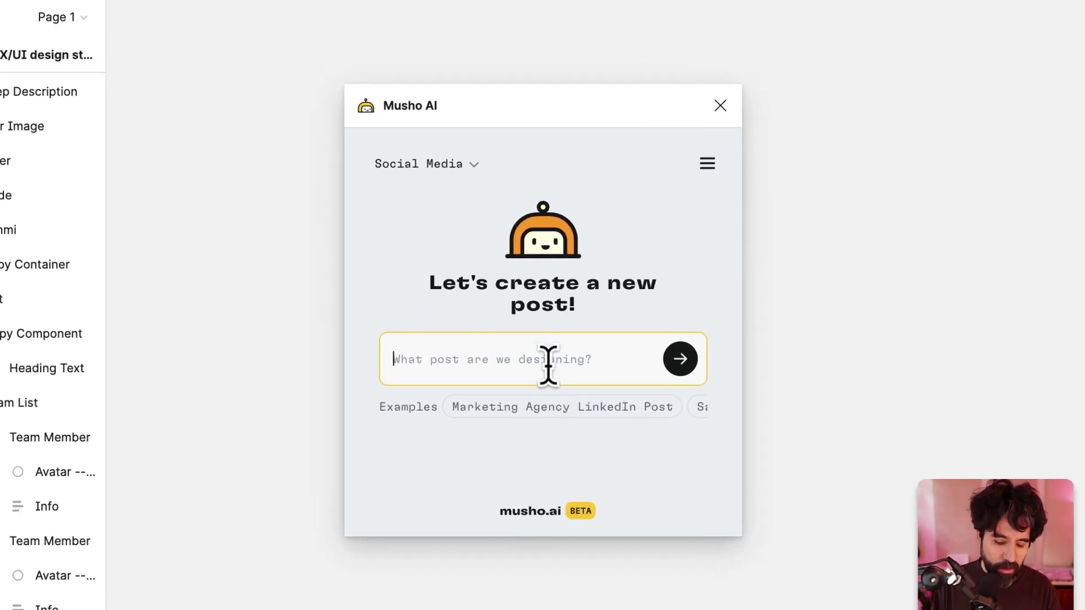
{"action": "key", "text": "ctrl+v"}
{"action": "scroll", "coordinate": [544, 363], "scroll_direction": "up", "scroll_amount": 3}
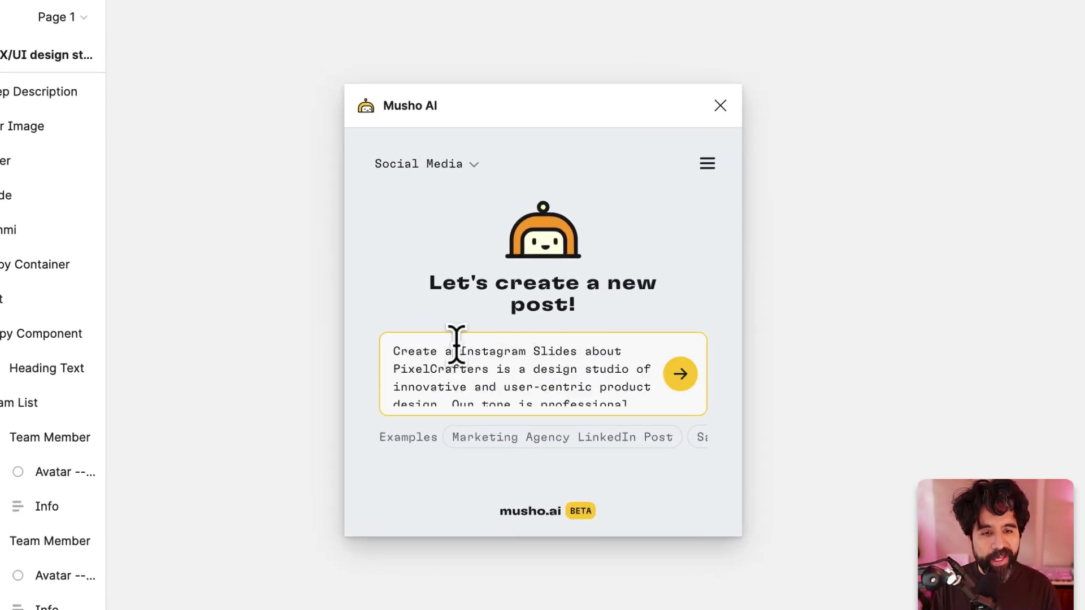
{"action": "left_click", "coordinate": [438, 353]}
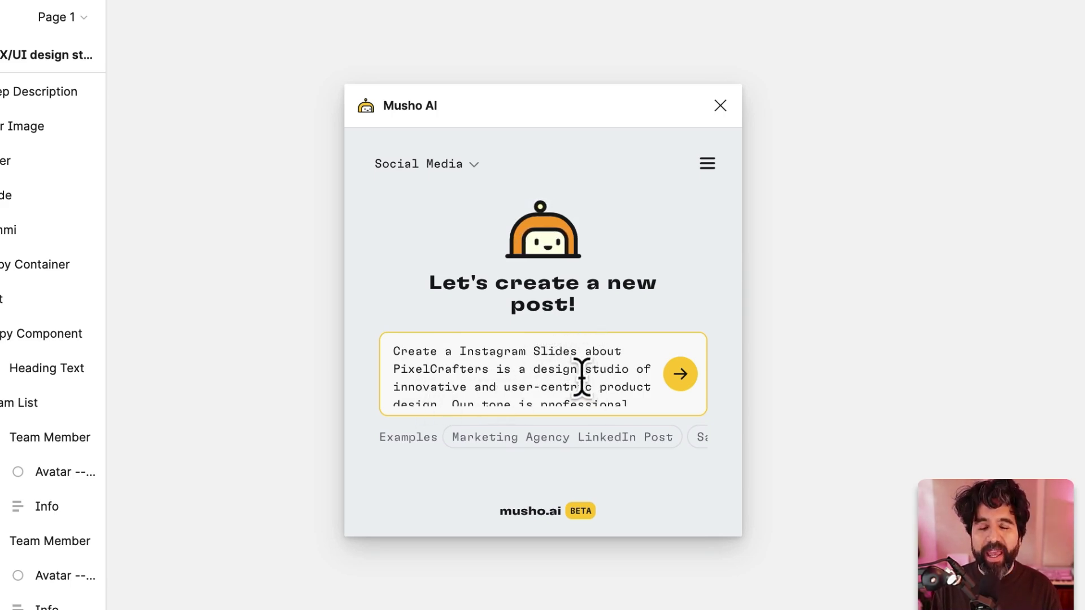
{"action": "left_click", "coordinate": [685, 374]}
{"action": "left_click_drag", "start_coordinate": [635, 104], "coordinate": [502, 199]}
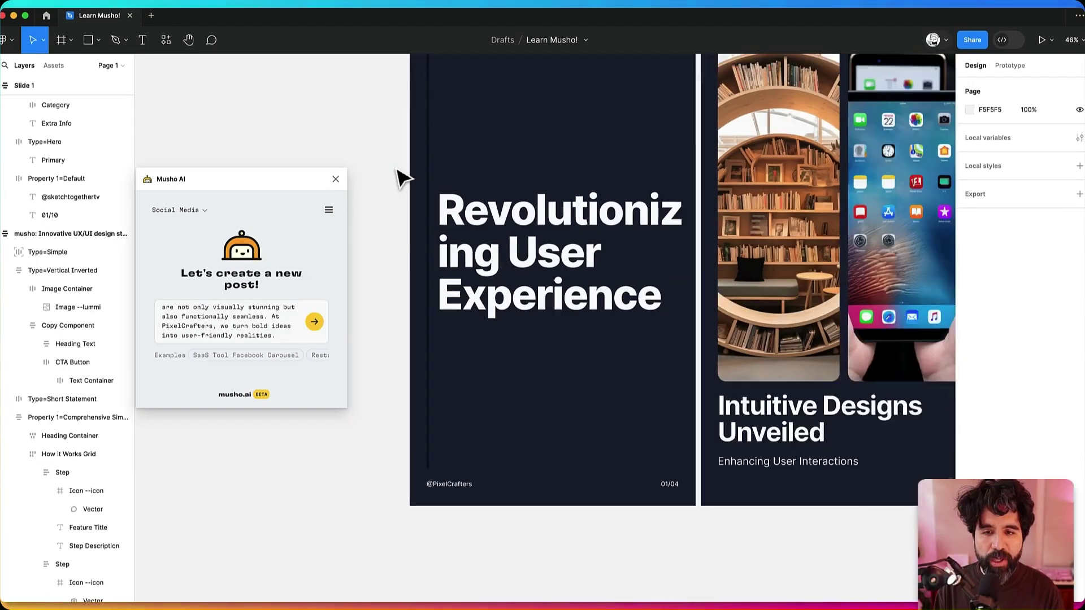
Inspect Slide 2's iPad and bookshelf images and its 'Intuitive Designs Unveiled' heading
{"action": "scroll", "coordinate": [399, 175], "scroll_direction": "right", "scroll_amount": 5}
{"action": "scroll", "coordinate": [399, 175], "scroll_direction": "left", "scroll_amount": 8}
{"action": "scroll", "coordinate": [413, 180], "scroll_direction": "right", "scroll_amount": 1}
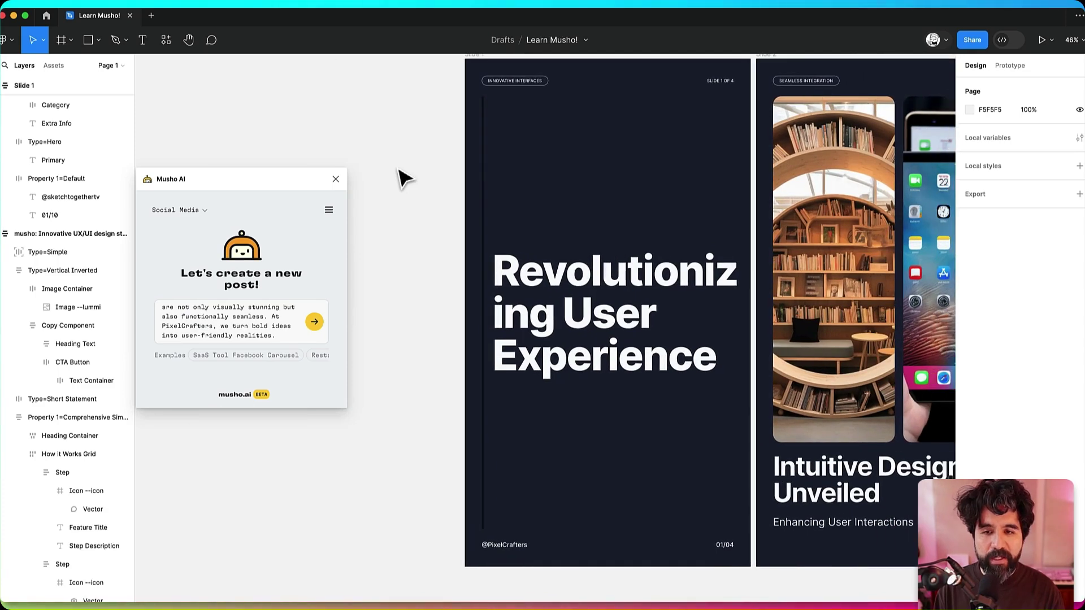
{"action": "scroll", "coordinate": [652, 242], "scroll_direction": "right", "scroll_amount": 4}
{"action": "scroll", "coordinate": [651, 242], "scroll_direction": "down", "scroll_amount": 2}
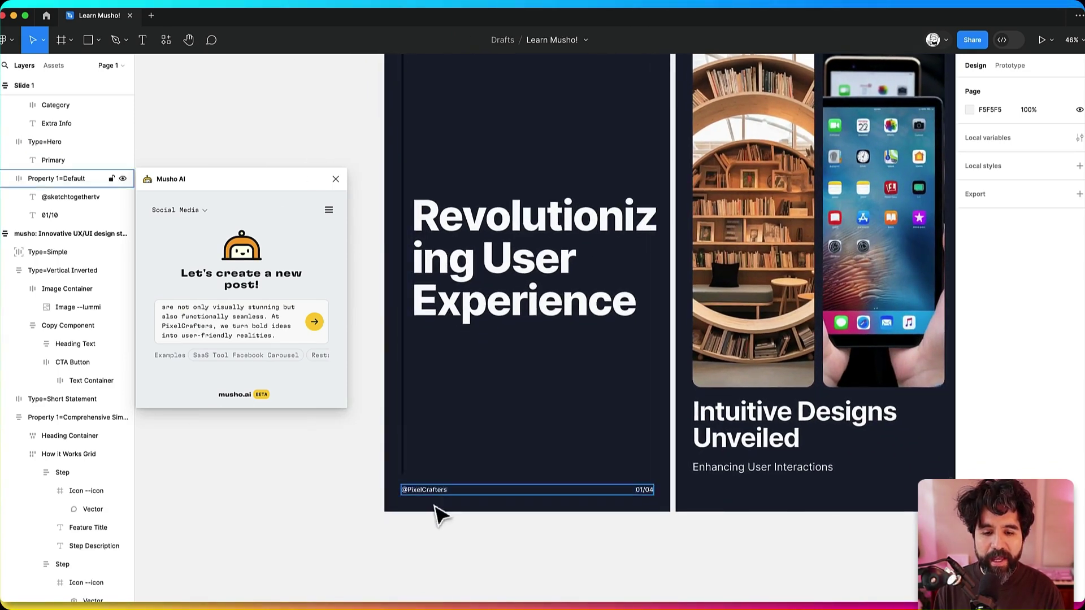
{"action": "scroll", "coordinate": [435, 526], "scroll_direction": "up", "scroll_amount": 5}
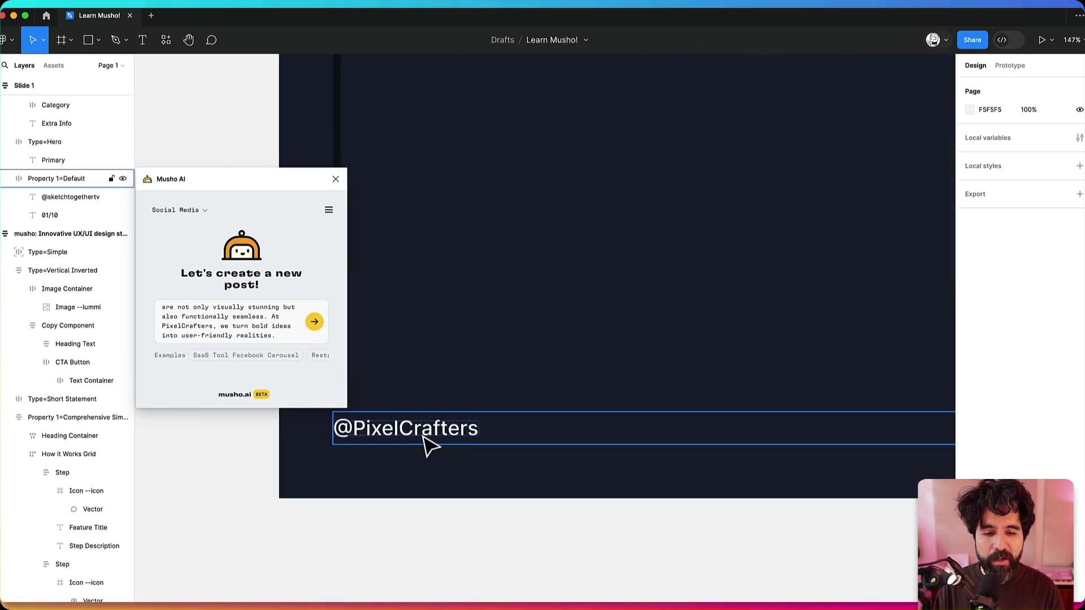
{"action": "scroll", "coordinate": [435, 443], "scroll_direction": "down", "scroll_amount": 5}
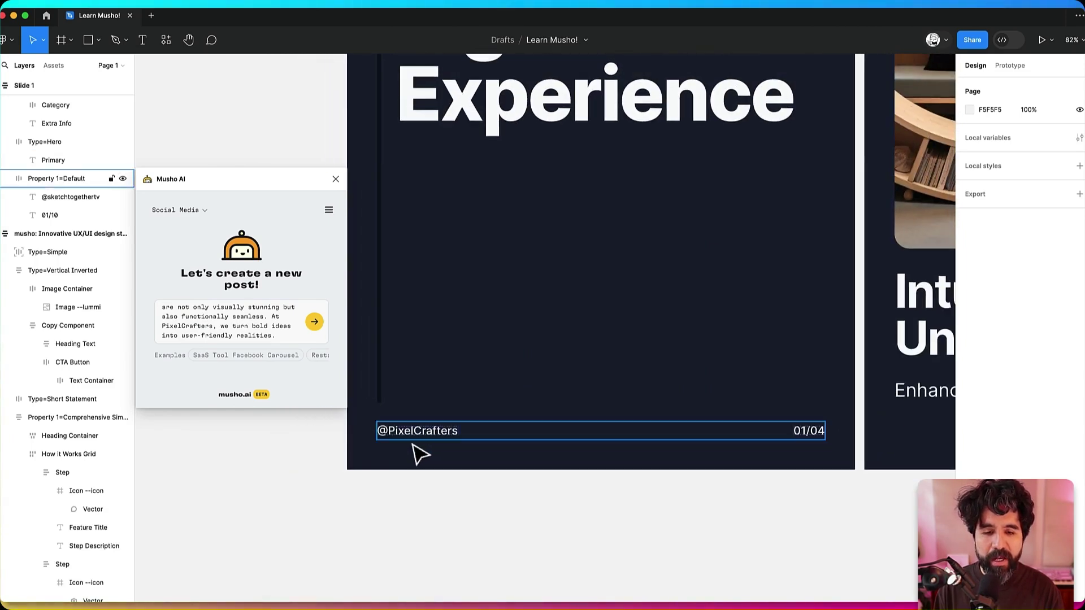
{"action": "scroll", "coordinate": [430, 450], "scroll_direction": "up", "scroll_amount": 5}
{"action": "scroll", "coordinate": [477, 363], "scroll_direction": "up", "scroll_amount": 3}
{"action": "scroll", "coordinate": [436, 363], "scroll_direction": "up", "scroll_amount": 5}
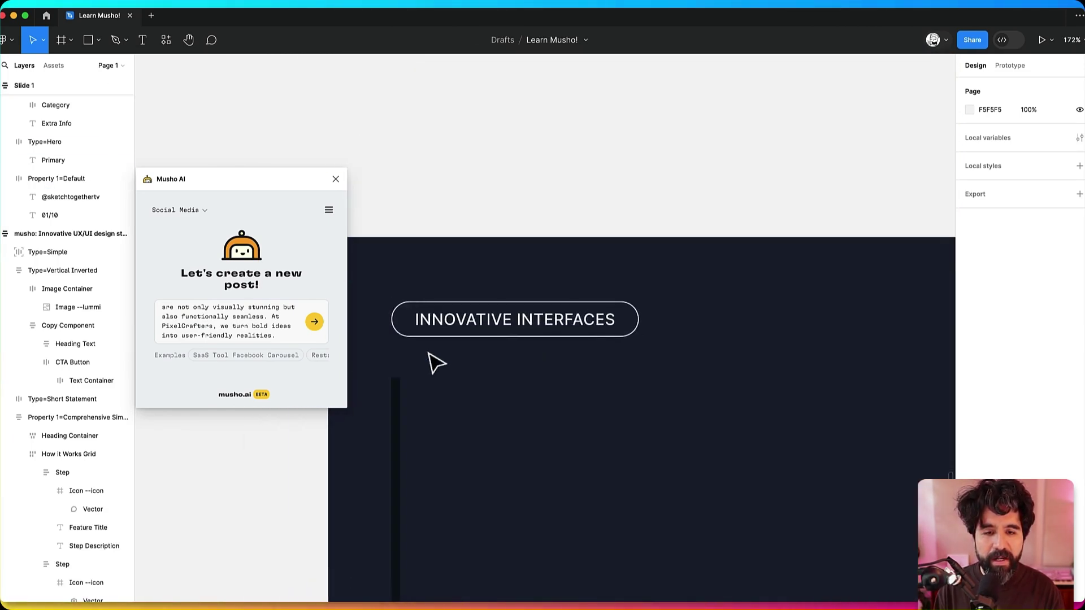
{"action": "scroll", "coordinate": [436, 363], "scroll_direction": "down", "scroll_amount": 8}
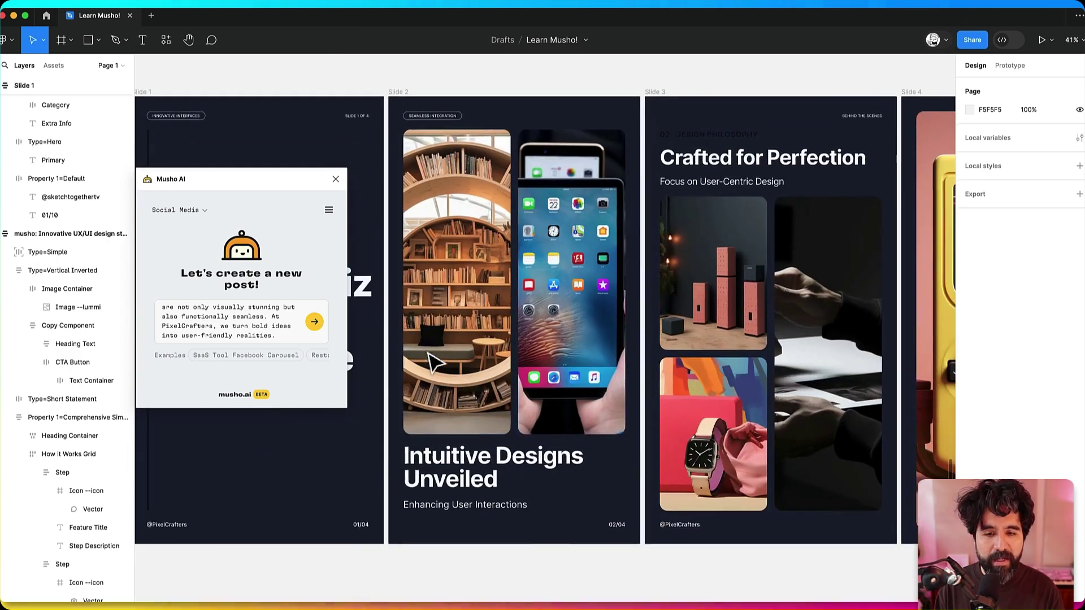
{"action": "left_click", "coordinate": [551, 302]}
{"action": "left_click", "coordinate": [475, 319]}
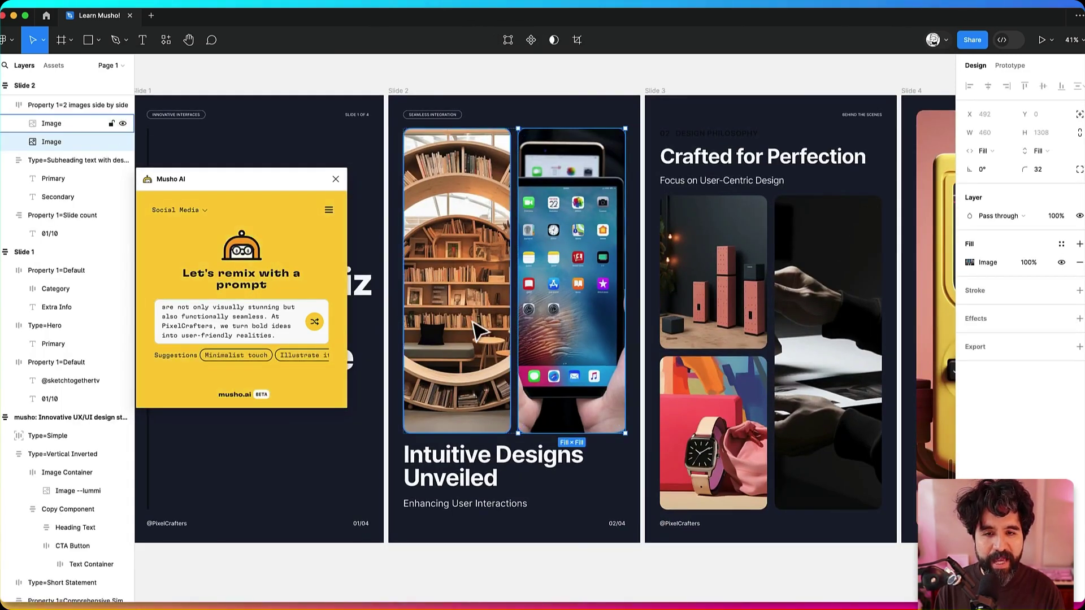
{"action": "left_click", "coordinate": [572, 335]}
{"action": "left_click", "coordinate": [532, 475]}
{"action": "left_click", "coordinate": [529, 475]}
Check the right image on Slide 3 and the yellow console image on Slide 4
{"action": "scroll", "coordinate": [565, 446], "scroll_direction": "right", "scroll_amount": 5}
{"action": "left_click", "coordinate": [593, 421]}
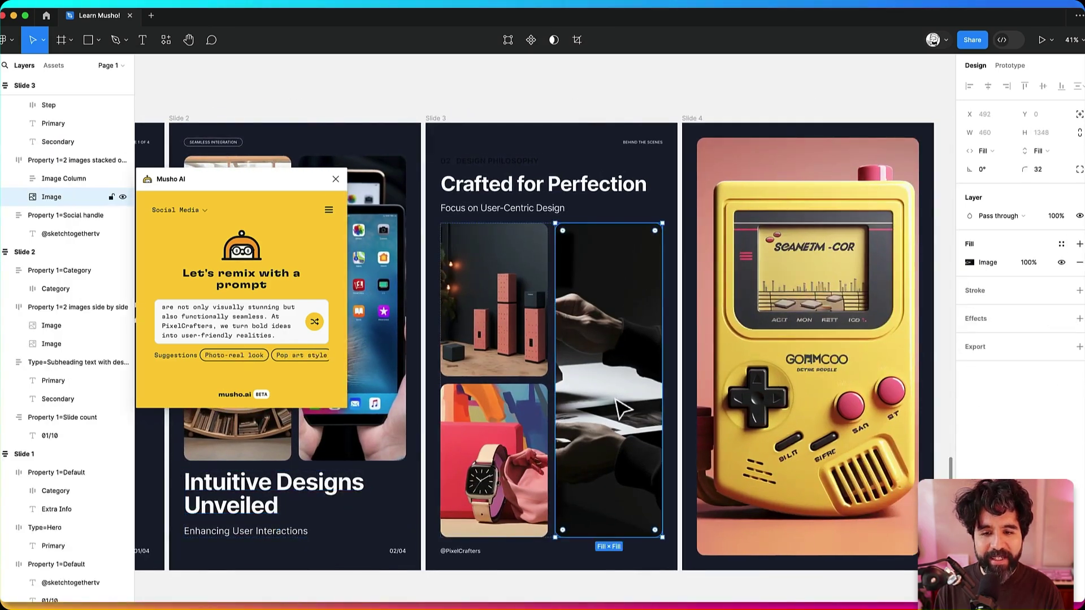
{"action": "left_click", "coordinate": [864, 266]}
{"action": "scroll", "coordinate": [864, 266], "scroll_direction": "right", "scroll_amount": 3}
Deselect everything, then select all four slide frames and fit them in view
{"action": "left_click", "coordinate": [873, 264]}
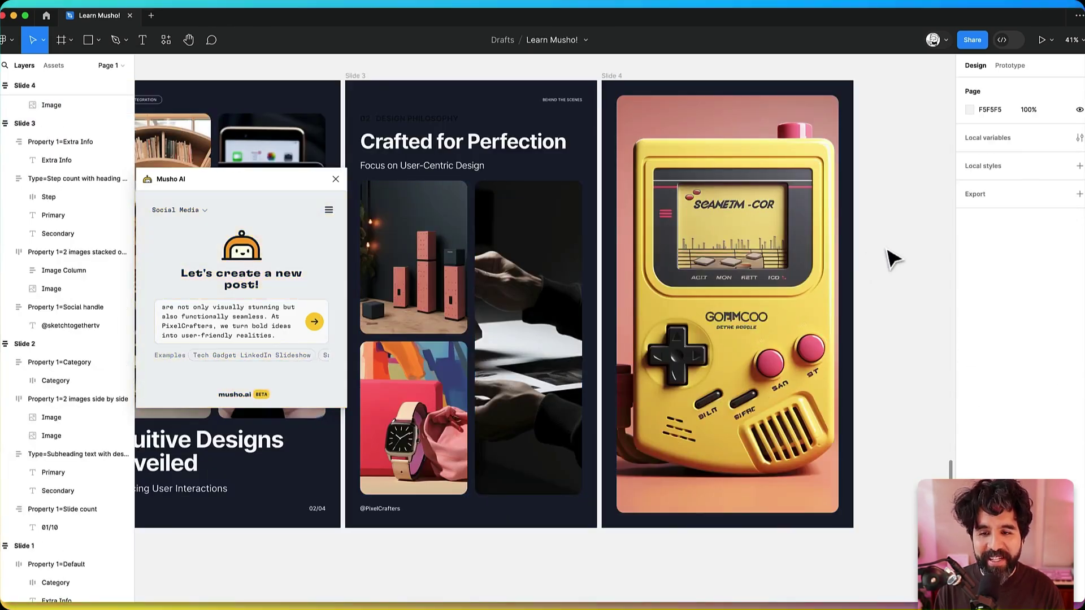
{"action": "left_click", "coordinate": [603, 181]}
{"action": "key", "text": "super+a"}
{"action": "key", "text": "shift+2"}
Resize the four slides' height, duplicate them as Slides 5–8, and shorten the copies
{"action": "left_click_drag", "start_coordinate": [562, 215], "coordinate": [560, 164]}
{"action": "key", "text": "shift+1"}
{"action": "key", "text": "super+d"}
{"action": "mouse_move", "coordinate": [547, 303]}
{"action": "left_mouse_down"}
{"action": "mouse_move", "coordinate": [545, 293]}
{"action": "mouse_move", "coordinate": [547, 321]}
{"action": "left_mouse_up"}
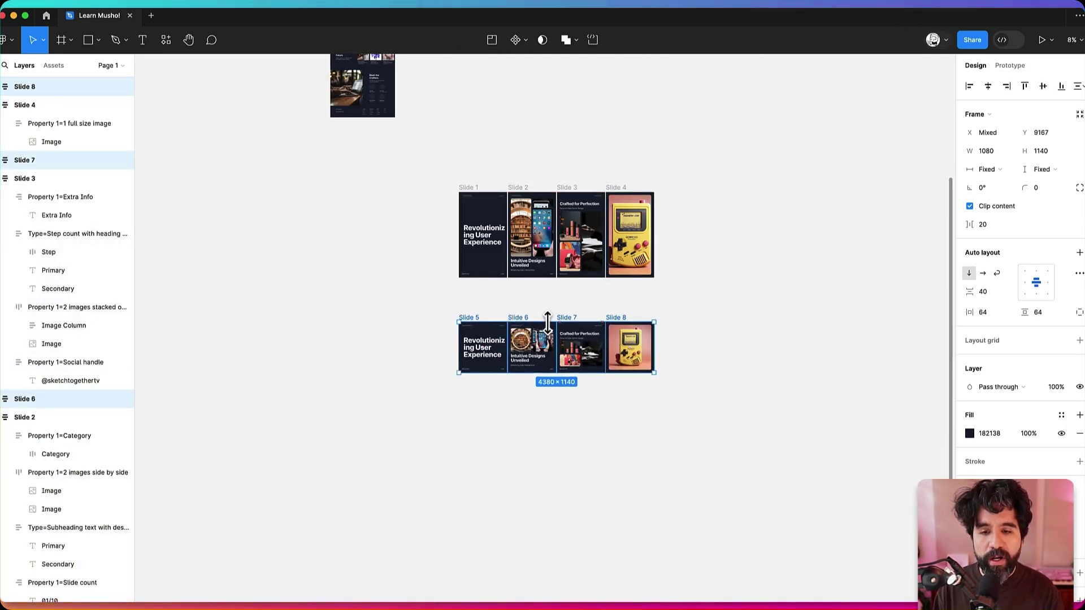
Duplicate Slides 5–8 as Slides 9–12 and widen the new row
{"action": "key", "text": "super+d"}
{"action": "left_click_drag", "start_coordinate": [654, 426], "coordinate": [807, 412]}
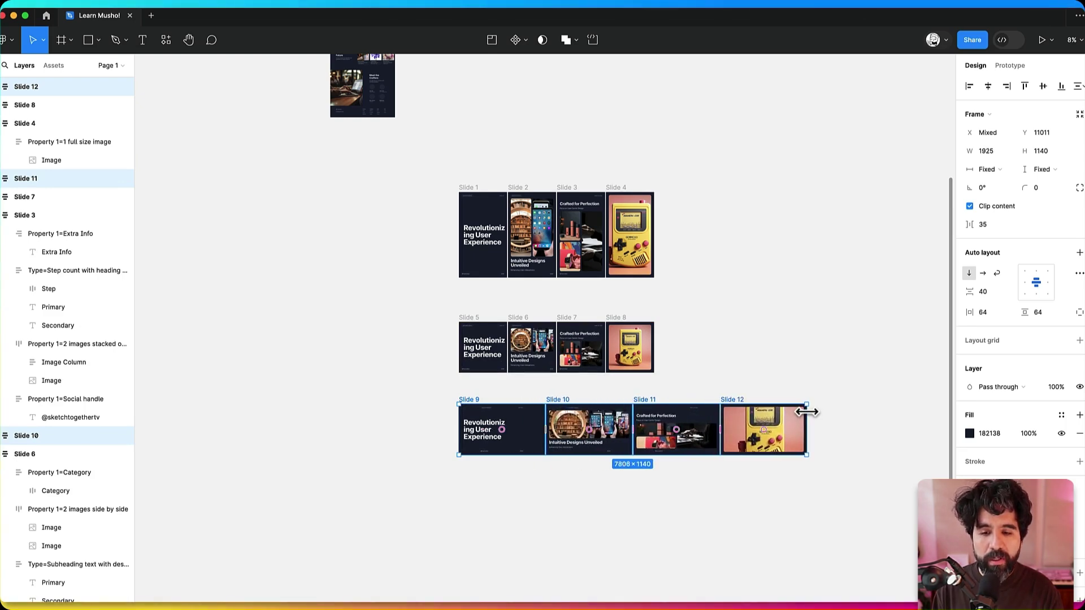
{"action": "scroll", "coordinate": [639, 449], "scroll_direction": "up", "scroll_amount": 5}
{"action": "scroll", "coordinate": [646, 460], "scroll_direction": "up", "scroll_amount": 3}
{"action": "scroll", "coordinate": [646, 460], "scroll_direction": "left", "scroll_amount": 3}
{"action": "scroll", "coordinate": [646, 459], "scroll_direction": "up", "scroll_amount": 2}
{"action": "scroll", "coordinate": [646, 460], "scroll_direction": "left", "scroll_amount": 1}
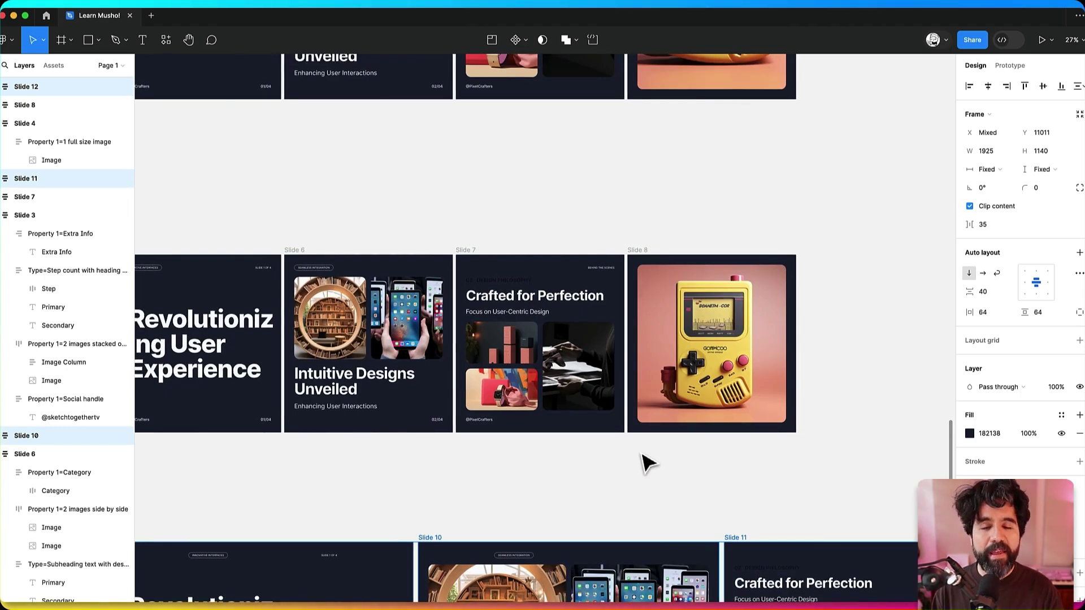
{"action": "scroll", "coordinate": [646, 463], "scroll_direction": "down", "scroll_amount": 5}
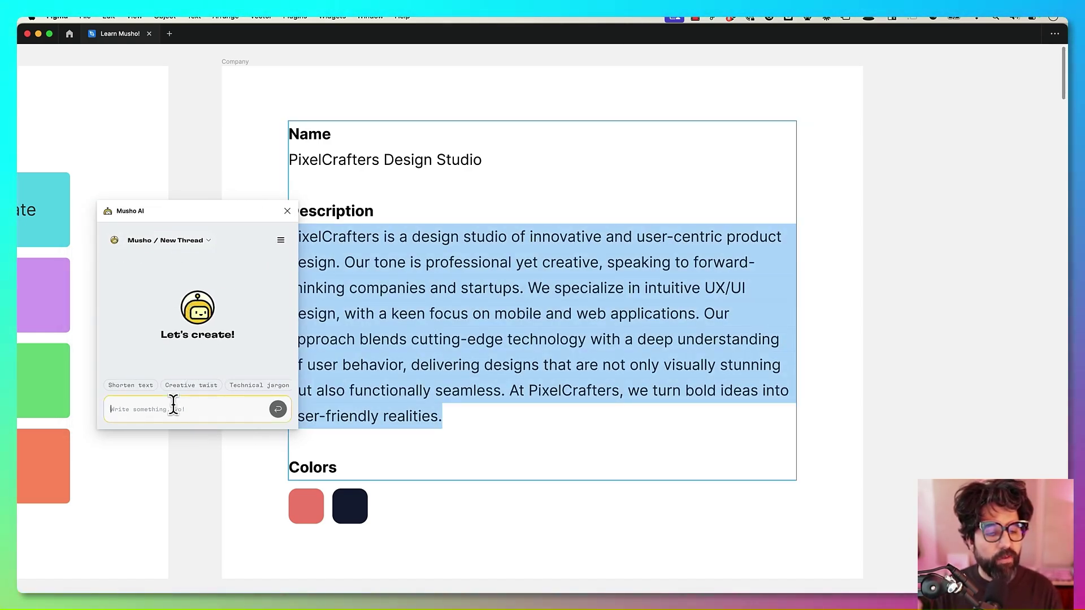
Select the company description text and open Musho's stylist list showing Musho and Yoga Studio
{"action": "left_click", "coordinate": [133, 342]}
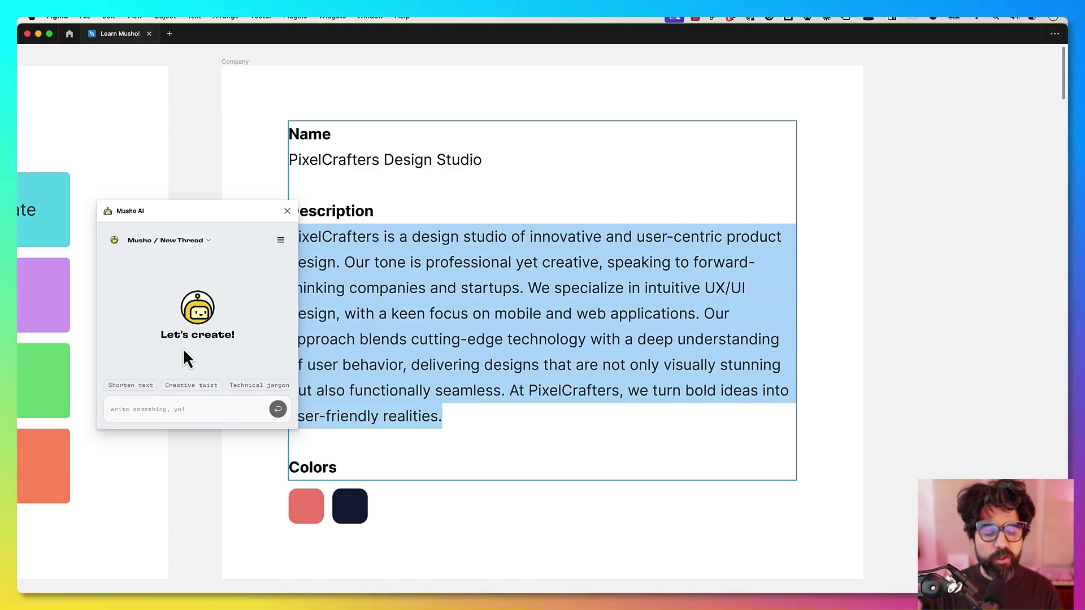
{"action": "left_click", "coordinate": [213, 405]}
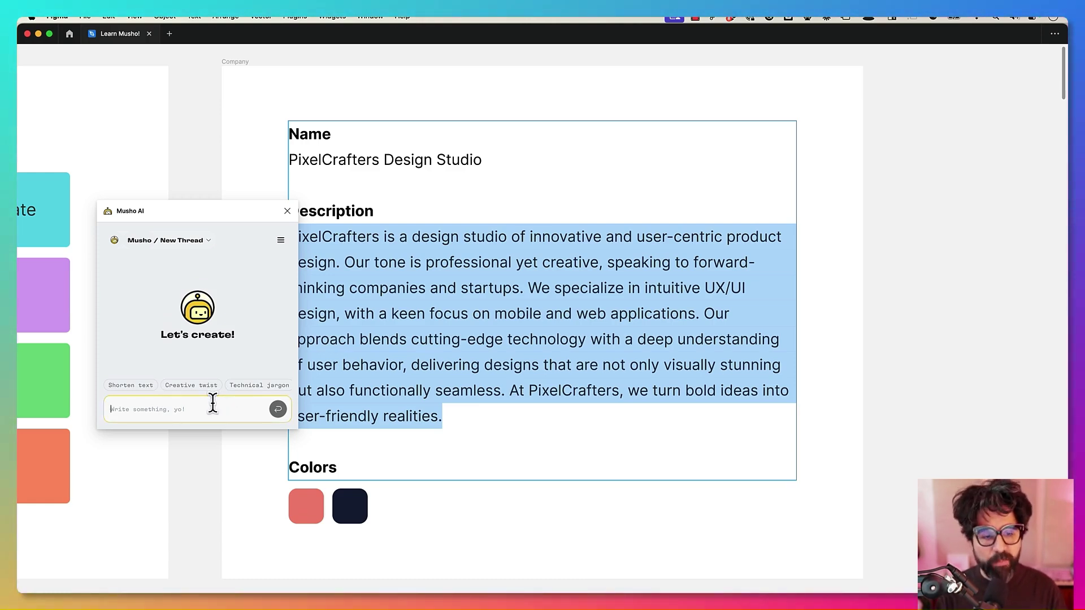
{"action": "left_click", "coordinate": [146, 240]}
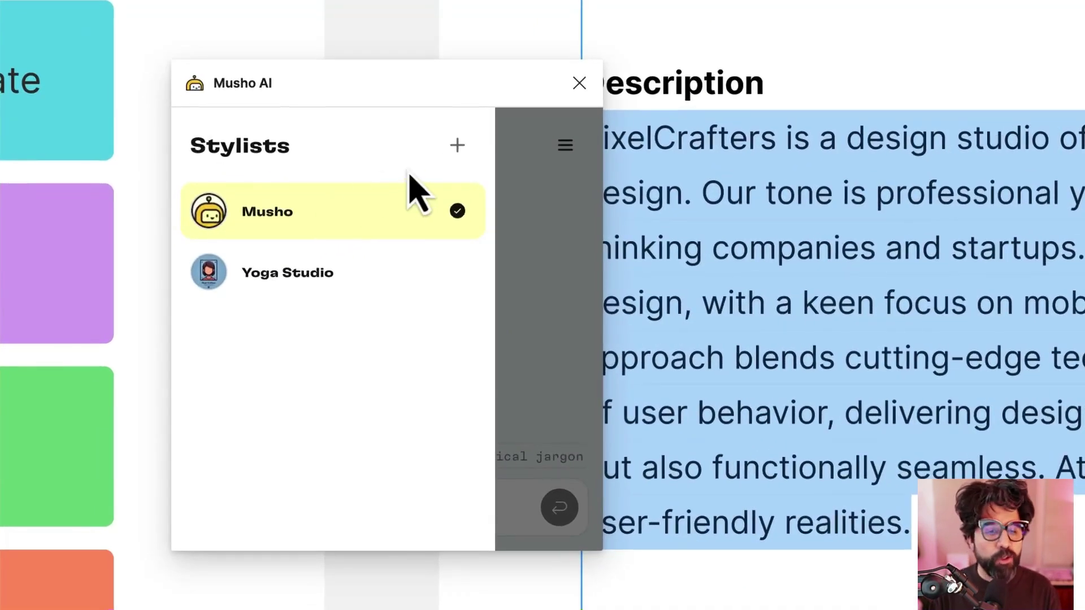
Create a new stylist named Pixel Crafters from the pasted studio description
{"action": "left_click", "coordinate": [457, 145]}
{"action": "left_click", "coordinate": [293, 399]}
{"action": "key", "text": "ctrl+v"}
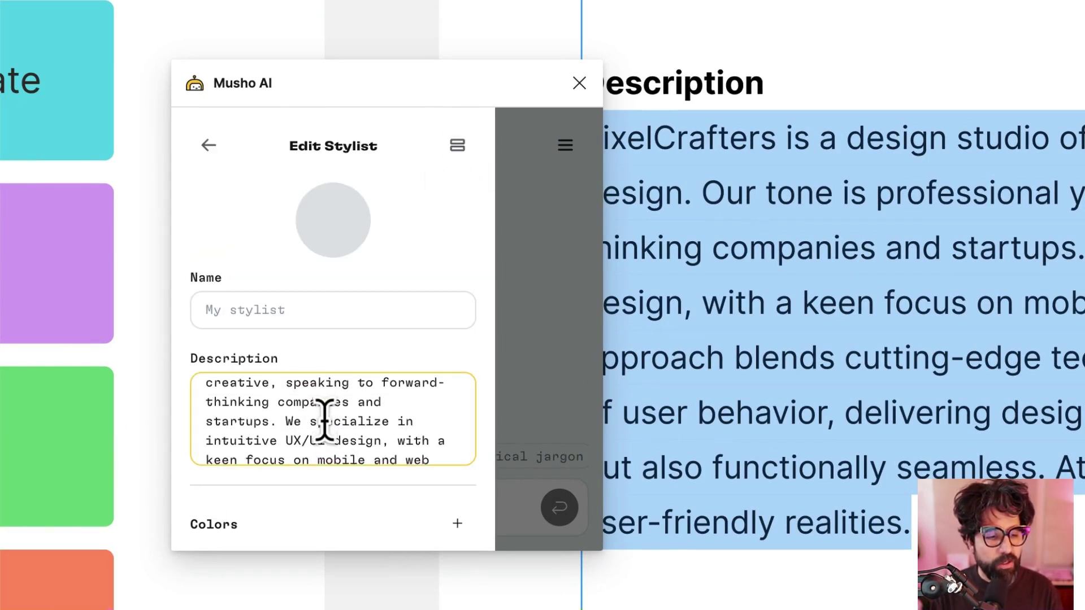
{"action": "scroll", "coordinate": [325, 418], "scroll_direction": "up", "scroll_amount": 3}
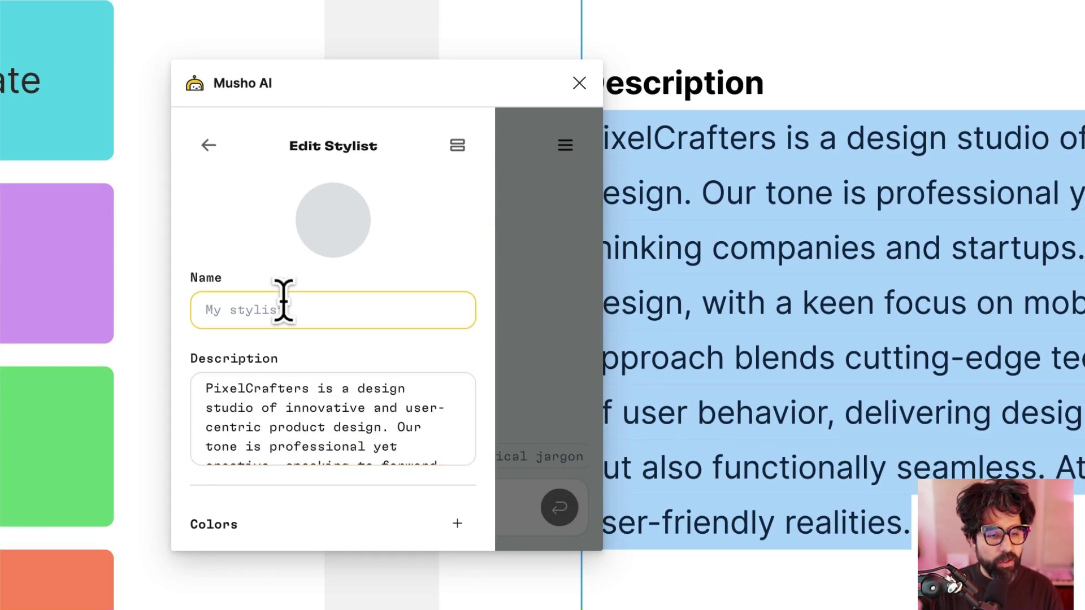
{"action": "type", "text": "Crafters"}
{"action": "scroll", "coordinate": [311, 418], "scroll_direction": "down", "scroll_amount": 10}
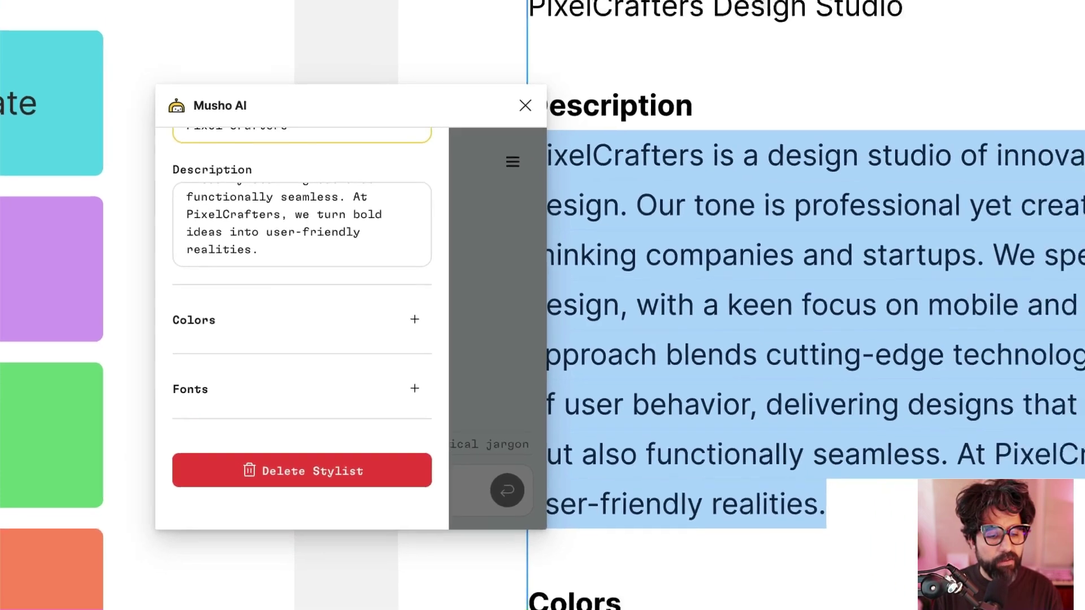
Add brand colour #F48A7B and Inter font, then make Pixel Crafters the active stylist
{"action": "left_click", "coordinate": [315, 523]}
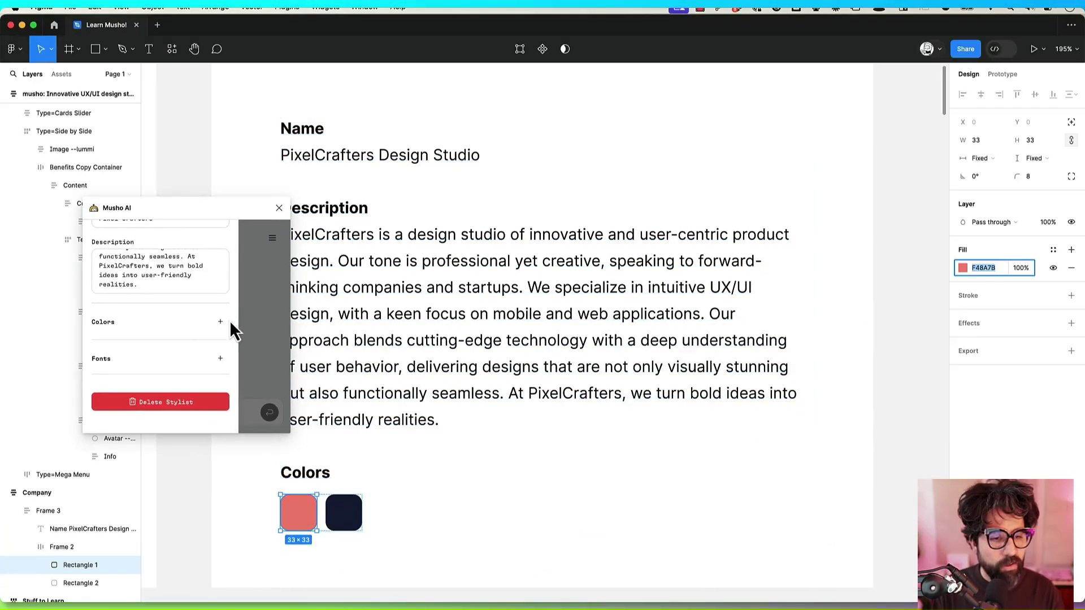
{"action": "left_click", "coordinate": [221, 321]}
{"action": "scroll", "coordinate": [367, 445], "scroll_direction": "down", "scroll_amount": 1}
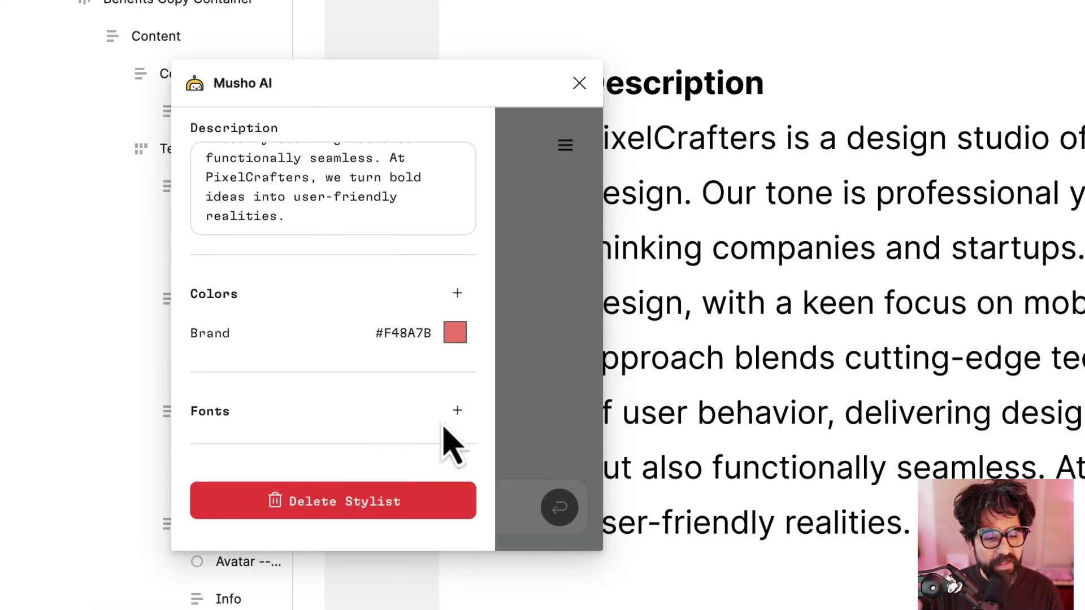
{"action": "scroll", "coordinate": [421, 443], "scroll_direction": "down", "scroll_amount": 2}
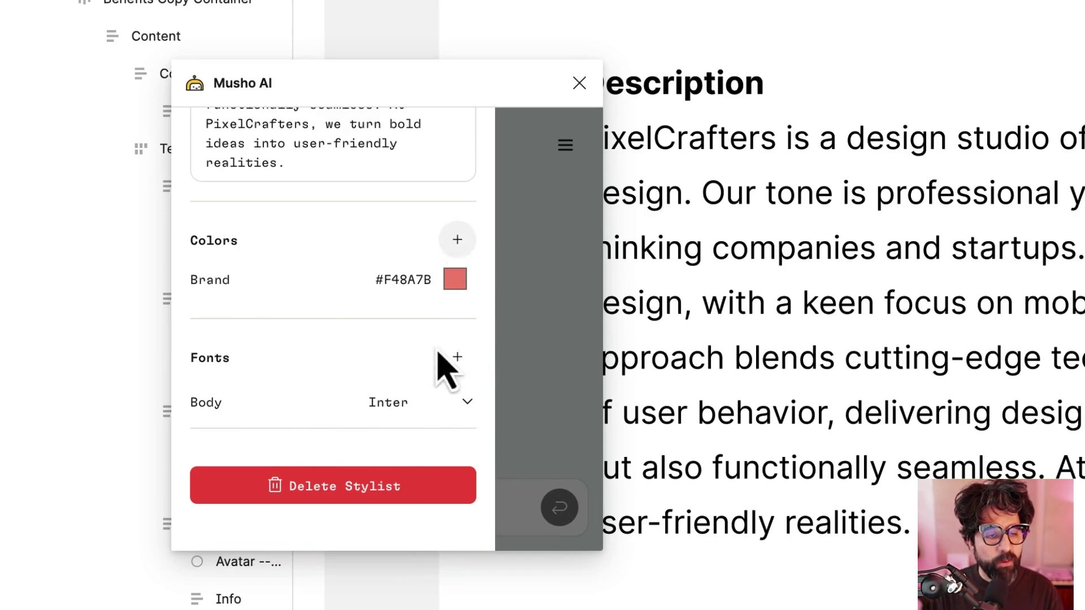
{"action": "scroll", "coordinate": [398, 385], "scroll_direction": "up", "scroll_amount": 5}
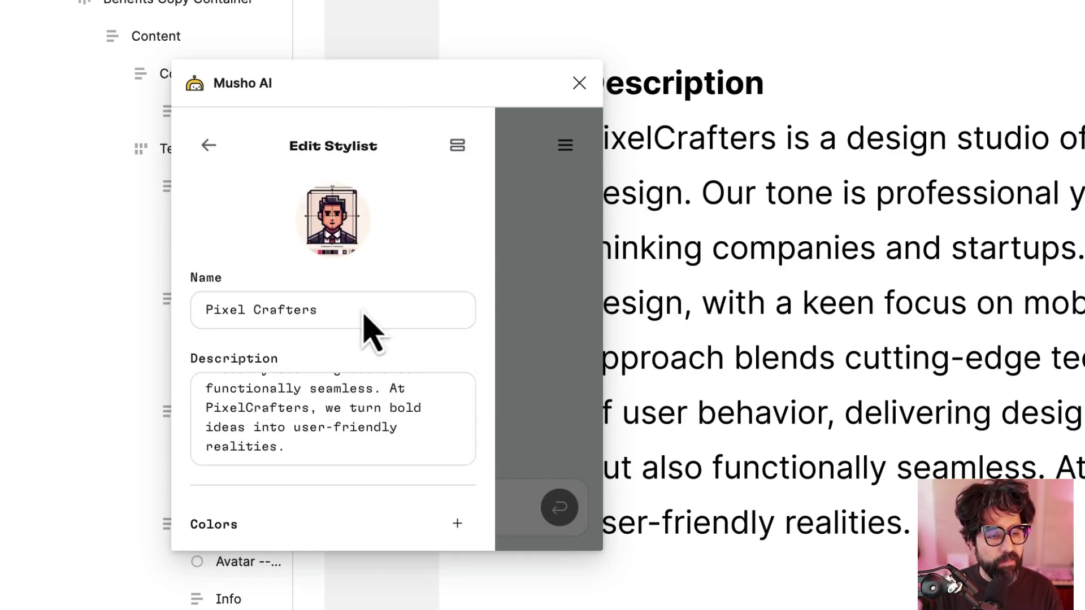
{"action": "left_click", "coordinate": [208, 143]}
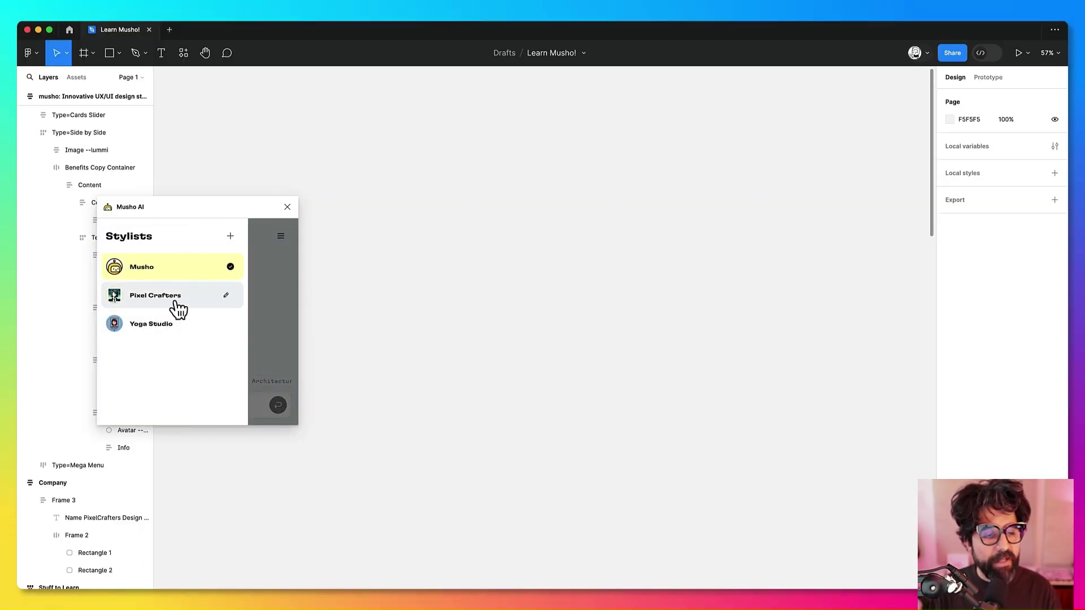
{"action": "left_click", "coordinate": [175, 301]}
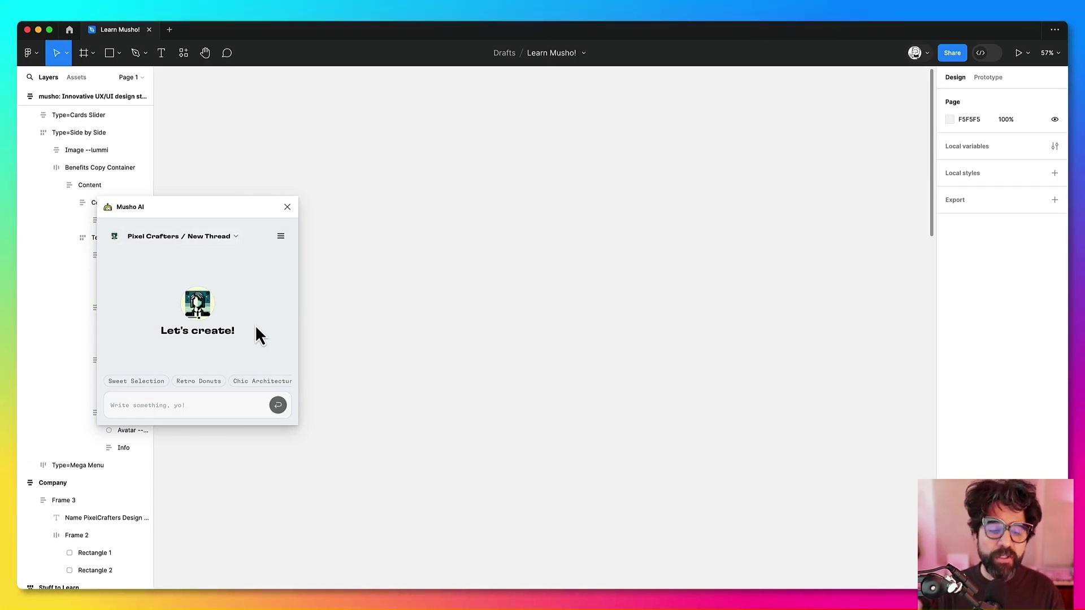
Focus the Musho chat input to prompt 'Make a landing page'
{"action": "left_click", "coordinate": [210, 406]}
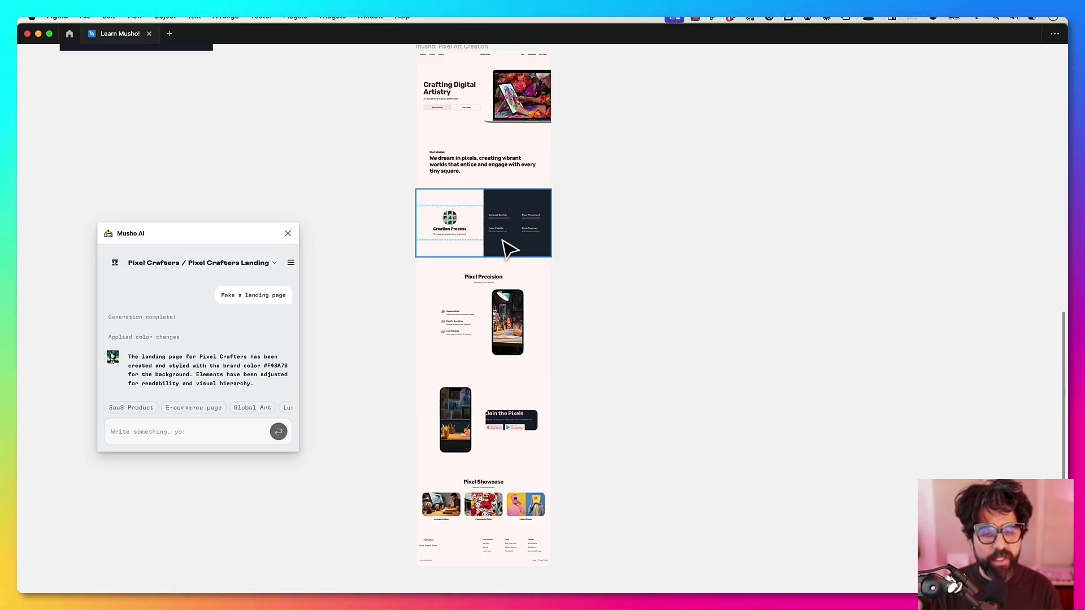
{"action": "scroll", "coordinate": [507, 248], "scroll_direction": "up", "scroll_amount": 5, "text": "ctrl"}
{"action": "scroll", "coordinate": [498, 255], "scroll_direction": "up", "scroll_amount": 10}
{"action": "scroll", "coordinate": [464, 298], "scroll_direction": "up", "scroll_amount": 5, "text": "ctrl"}
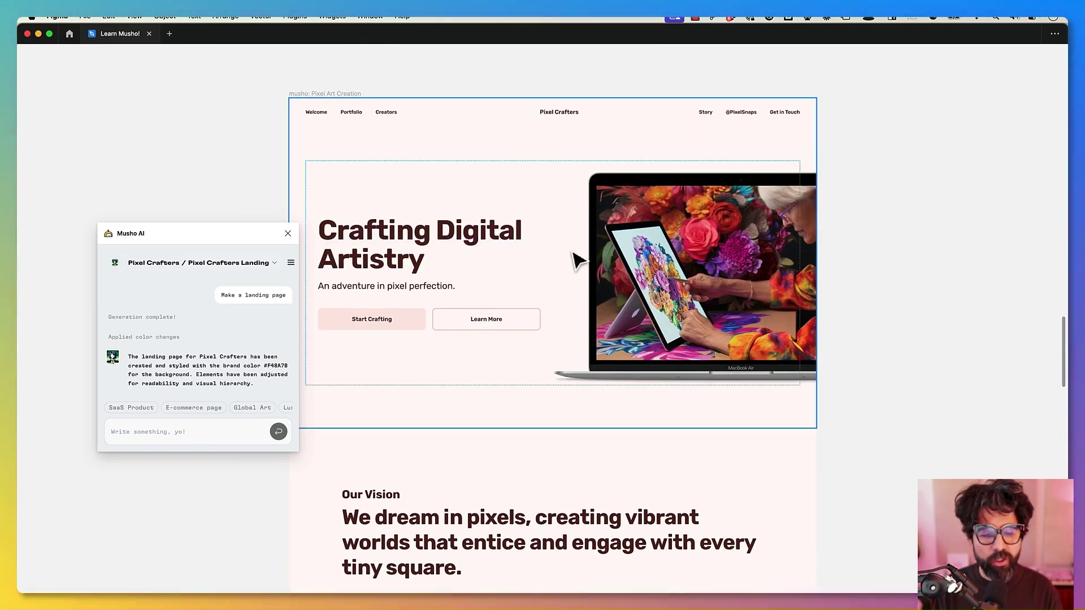
{"action": "scroll", "coordinate": [503, 317], "scroll_direction": "down", "scroll_amount": 10}
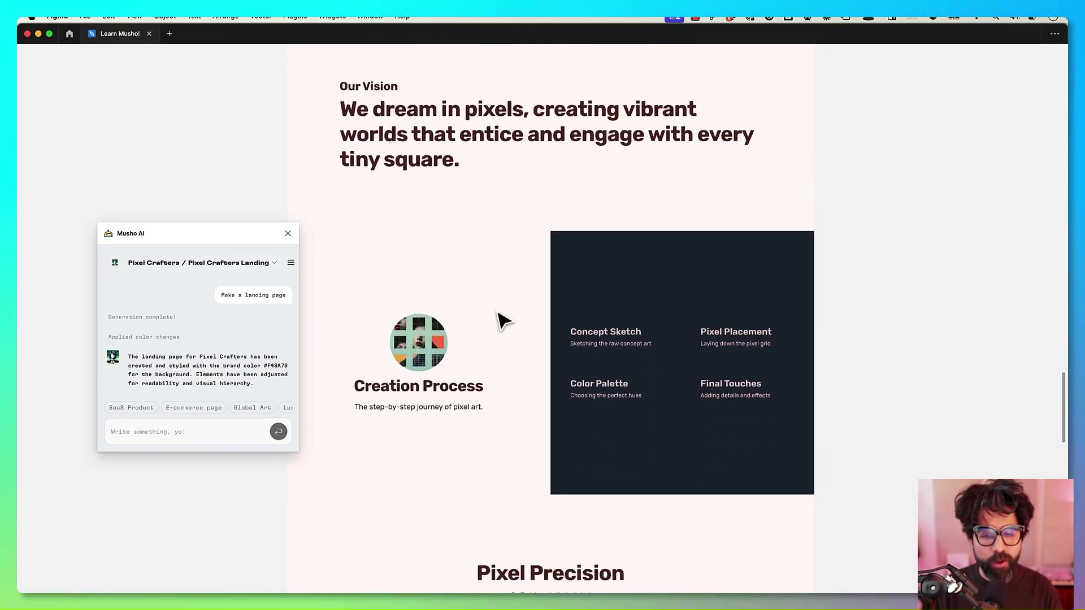
{"action": "left_click", "coordinate": [642, 345]}
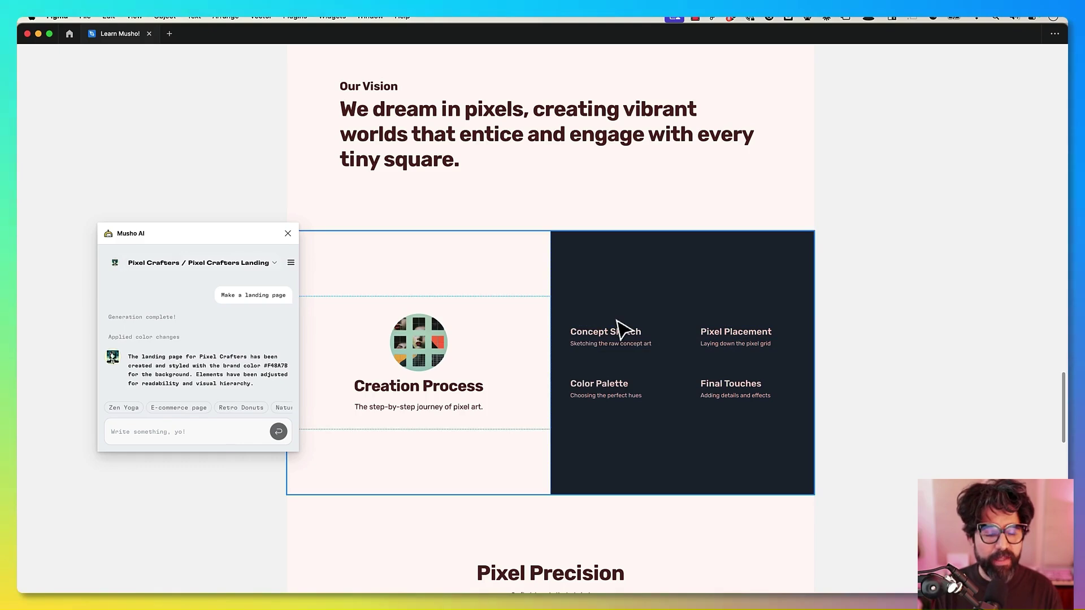
{"action": "scroll", "coordinate": [621, 328], "scroll_direction": "up", "scroll_amount": 3}
{"action": "scroll", "coordinate": [535, 327], "scroll_direction": "up", "scroll_amount": 3, "text": "ctrl"}
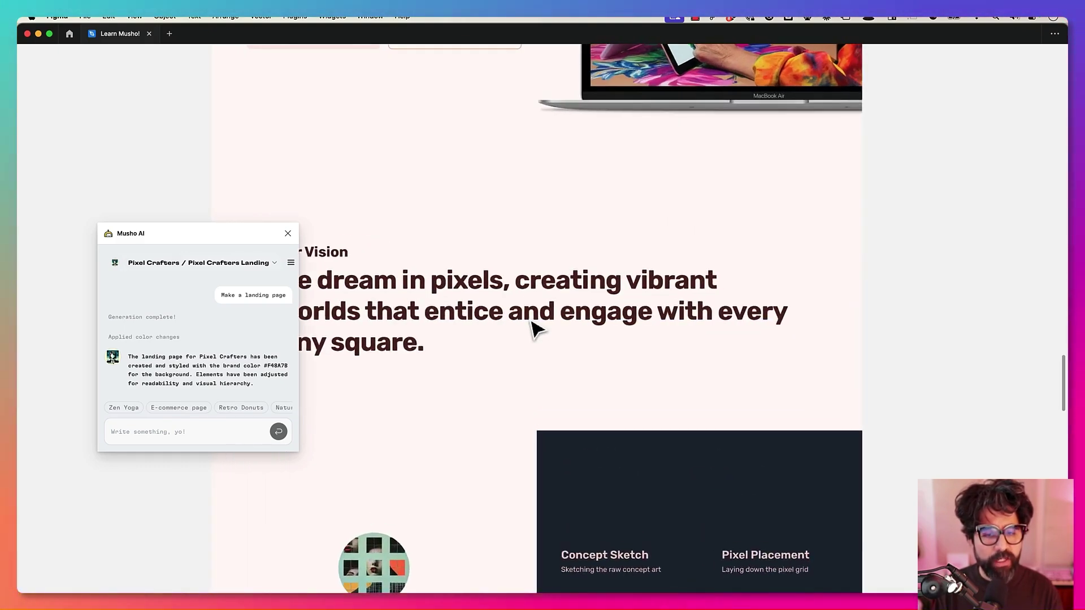
{"action": "scroll", "coordinate": [534, 327], "scroll_direction": "down", "scroll_amount": 3, "text": "ctrl"}
{"action": "scroll", "coordinate": [533, 325], "scroll_direction": "up", "scroll_amount": 6}
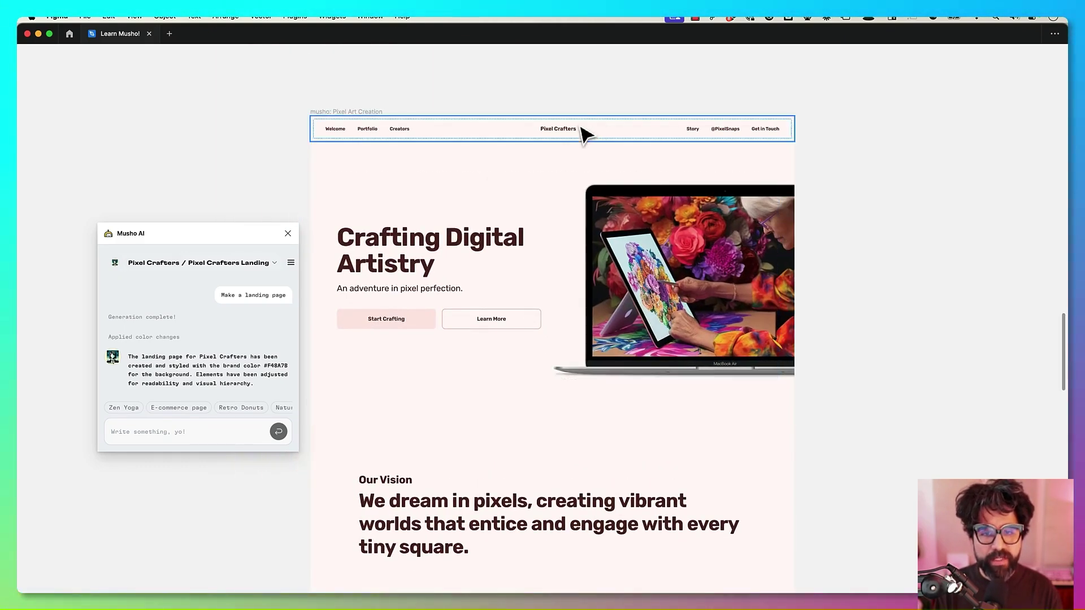
{"action": "scroll", "coordinate": [586, 105], "scroll_direction": "down", "scroll_amount": 4}
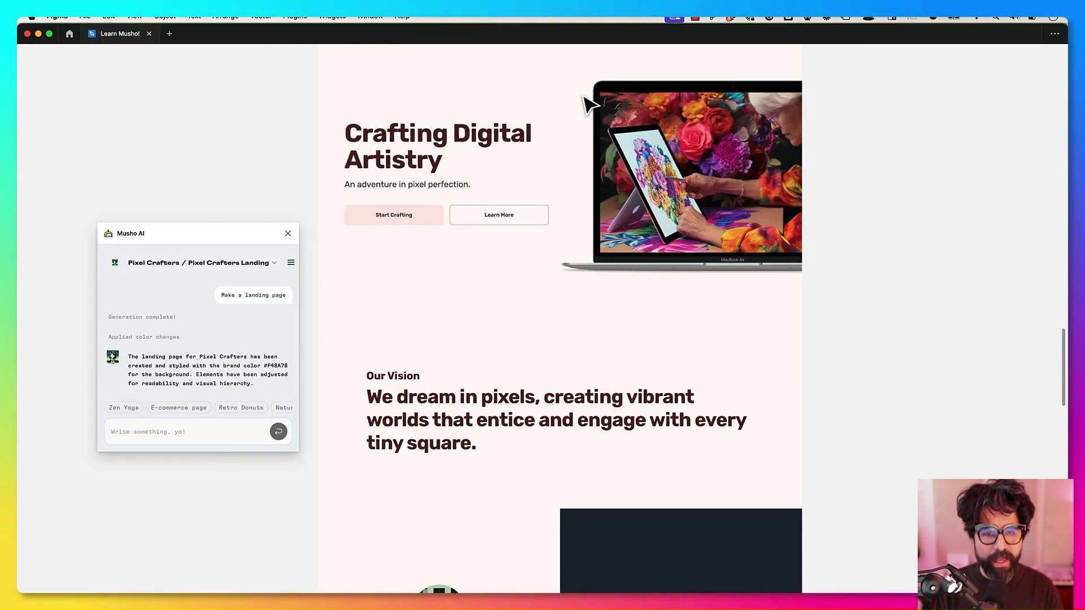
{"action": "scroll", "coordinate": [539, 178], "scroll_direction": "down", "scroll_amount": 10}
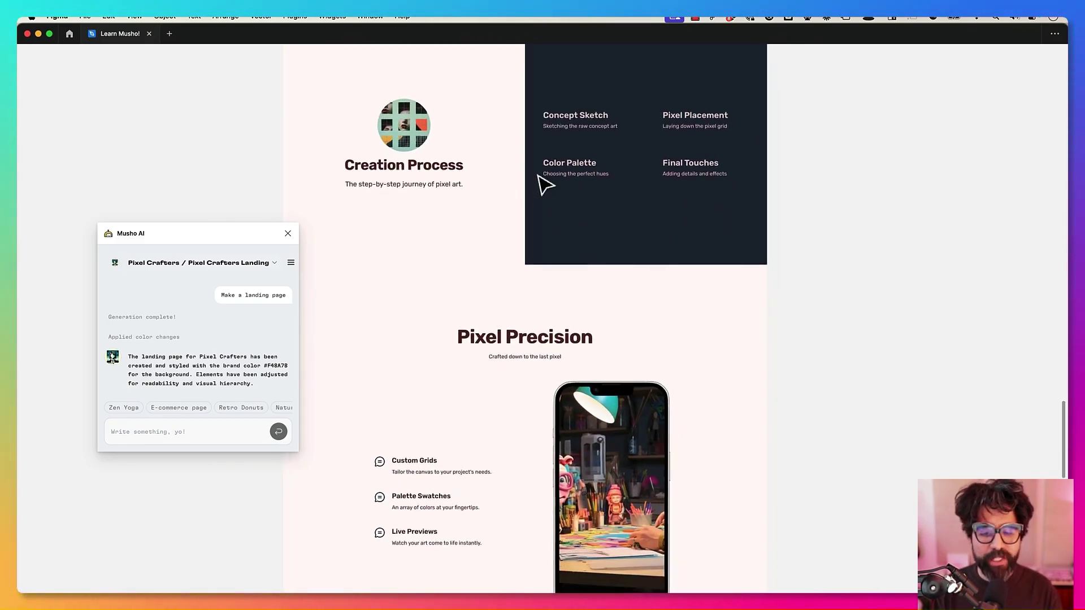
{"action": "scroll", "coordinate": [544, 184], "scroll_direction": "down", "scroll_amount": 2}
{"action": "scroll", "coordinate": [544, 184], "scroll_direction": "down", "scroll_amount": 5}
{"action": "scroll", "coordinate": [545, 183], "scroll_direction": "up", "scroll_amount": 14}
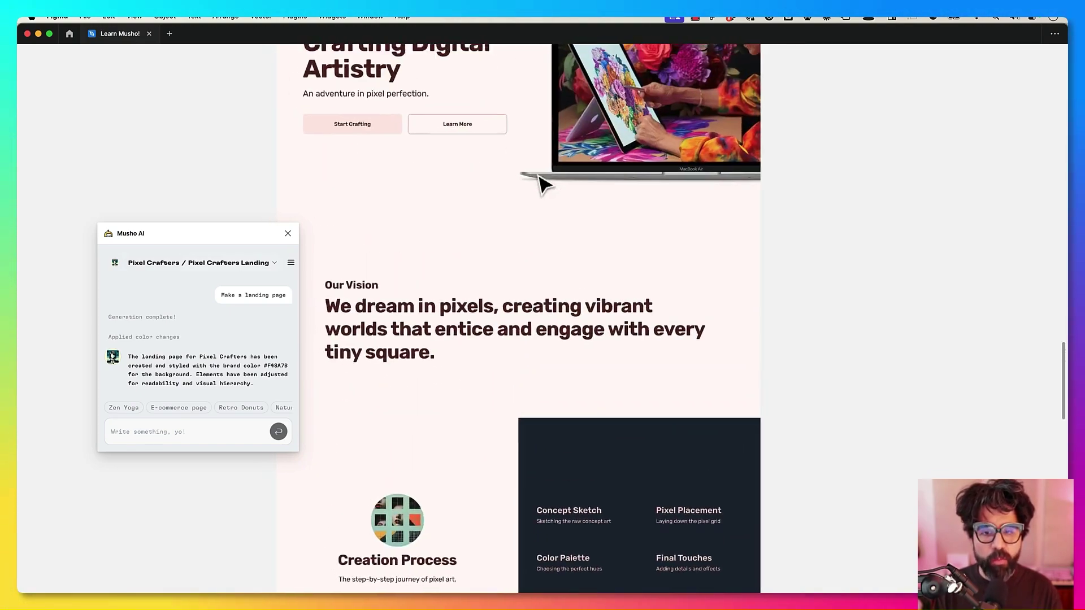